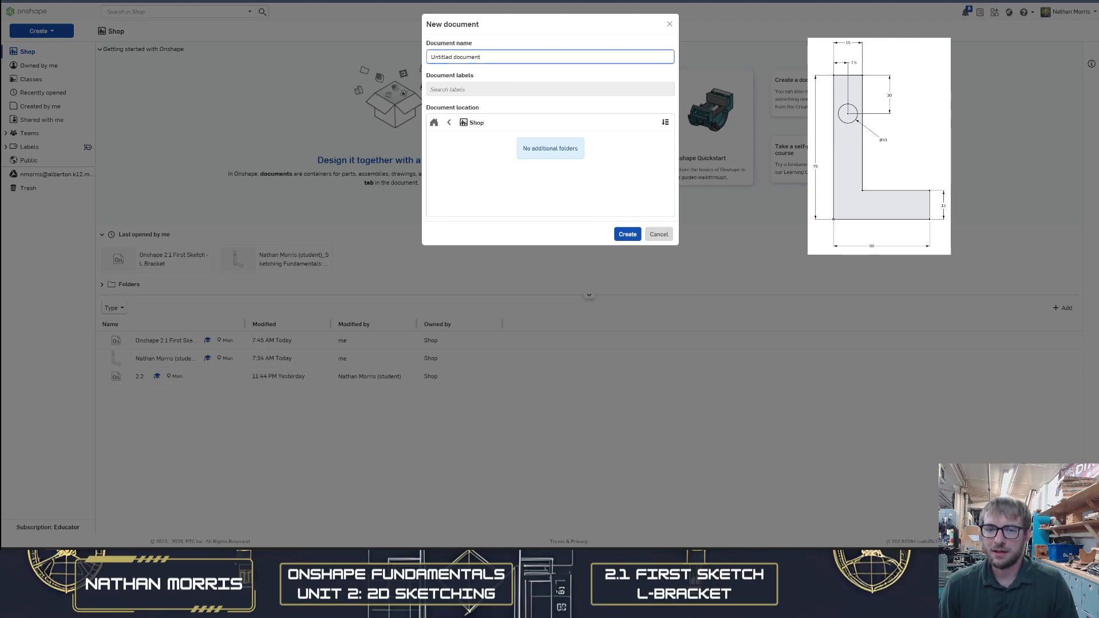
# Name the new document 2.1 First Sketch L-Bracket and create it
pyautogui.moveTo(501, 58); pyautogui.dragTo(370, 52)
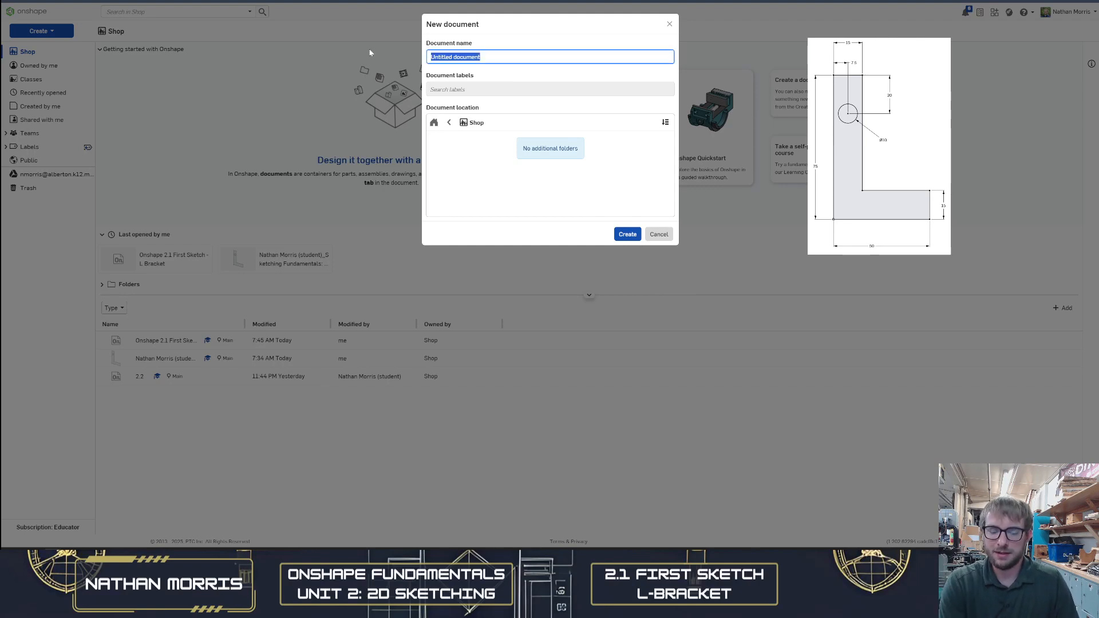
pyautogui.write('2.1 First Sk')
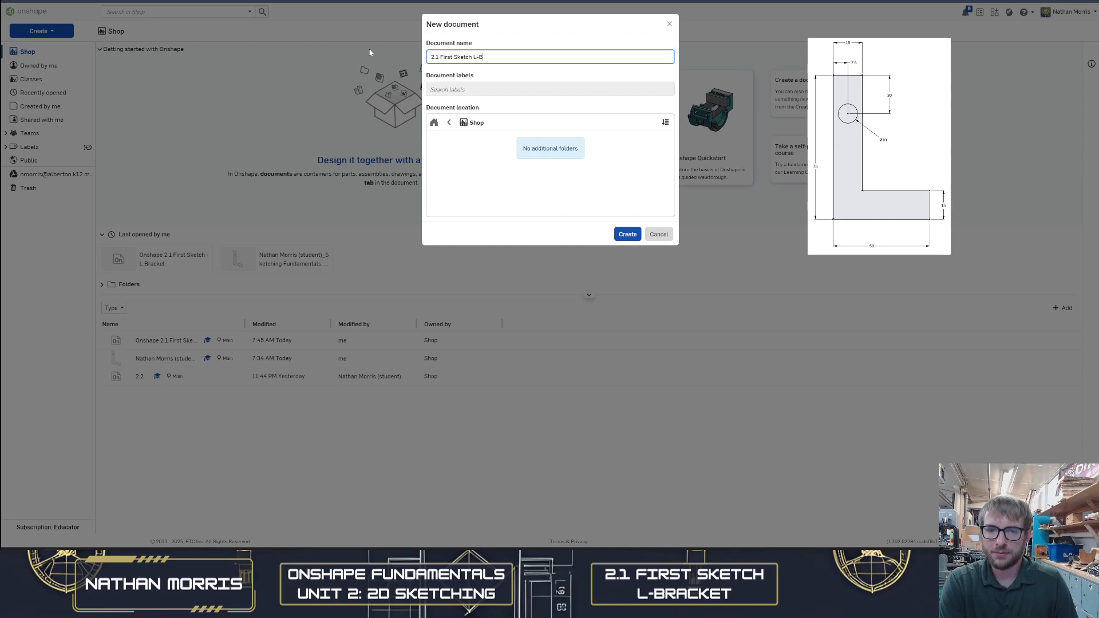
pyautogui.write('et')
pyautogui.click(627, 234)
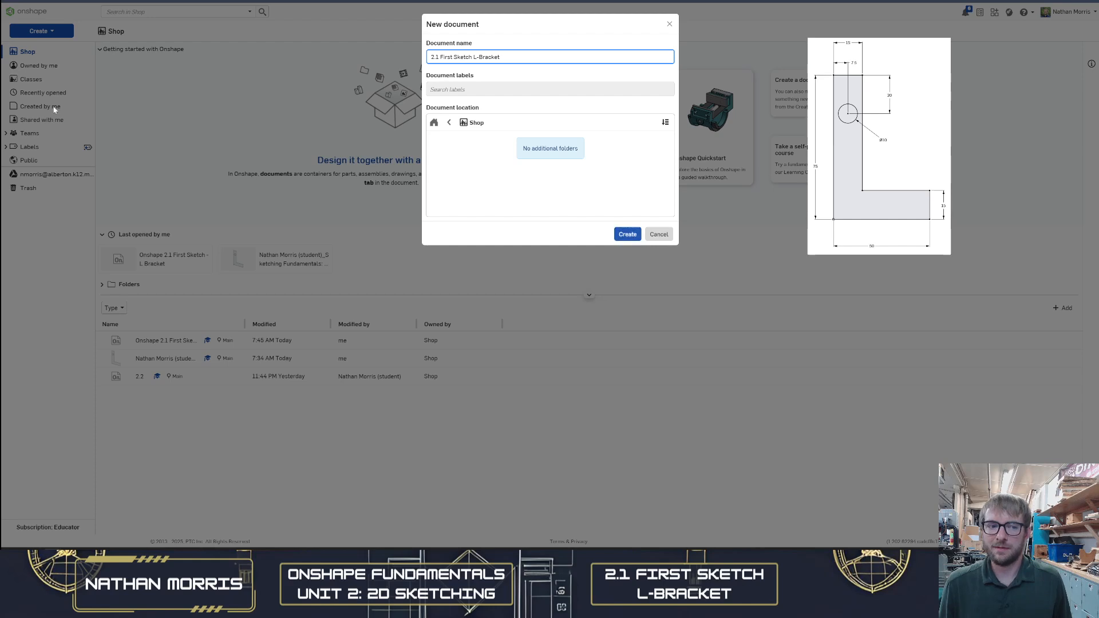
pyautogui.click(622, 235)
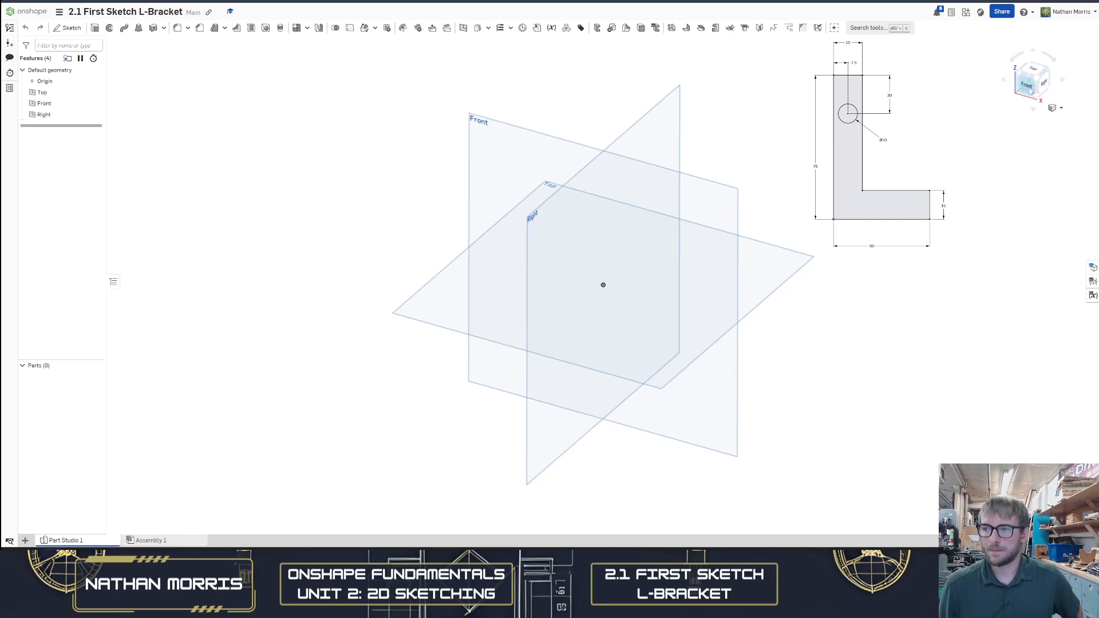
# Rotate the view with the view cube and by orbiting, then return to the isometric view
pyautogui.click(1029, 88)
pyautogui.click(1043, 73)
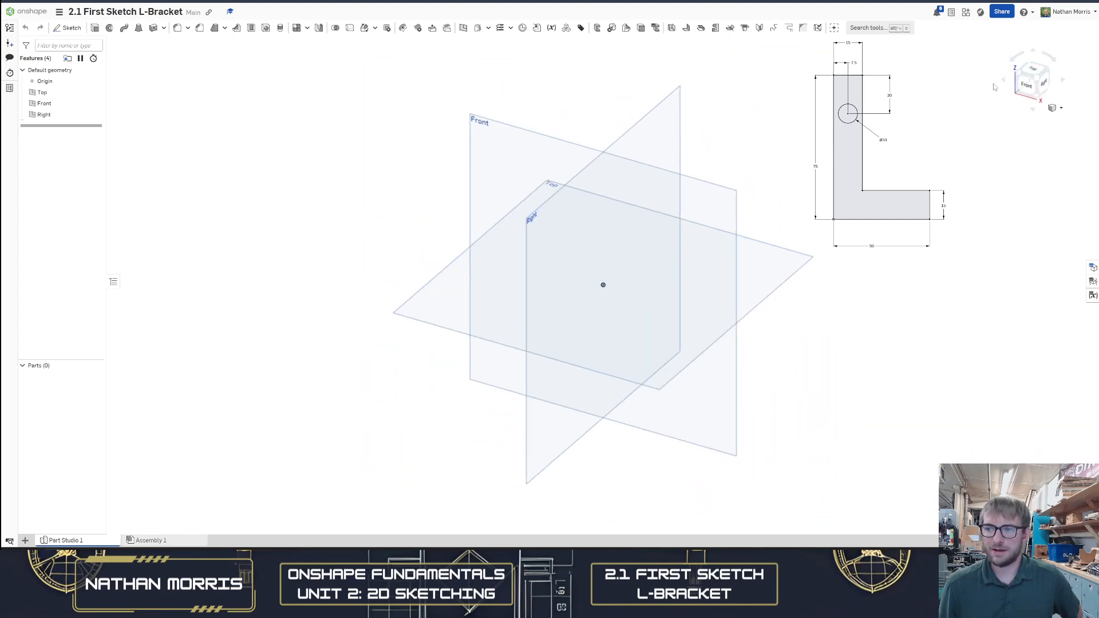
pyautogui.scroll(1, 1006, 137)
pyautogui.moveTo(1009, 138); pyautogui.dragTo(986, 133, button='right')
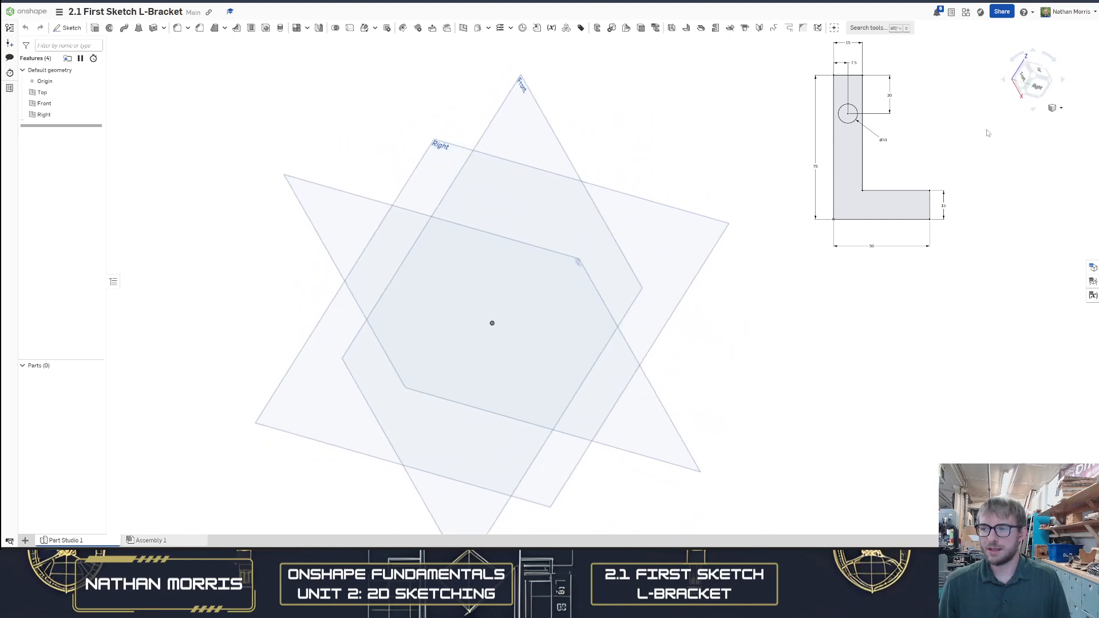
pyautogui.scroll(-1, 987, 133)
pyautogui.click(1033, 79)
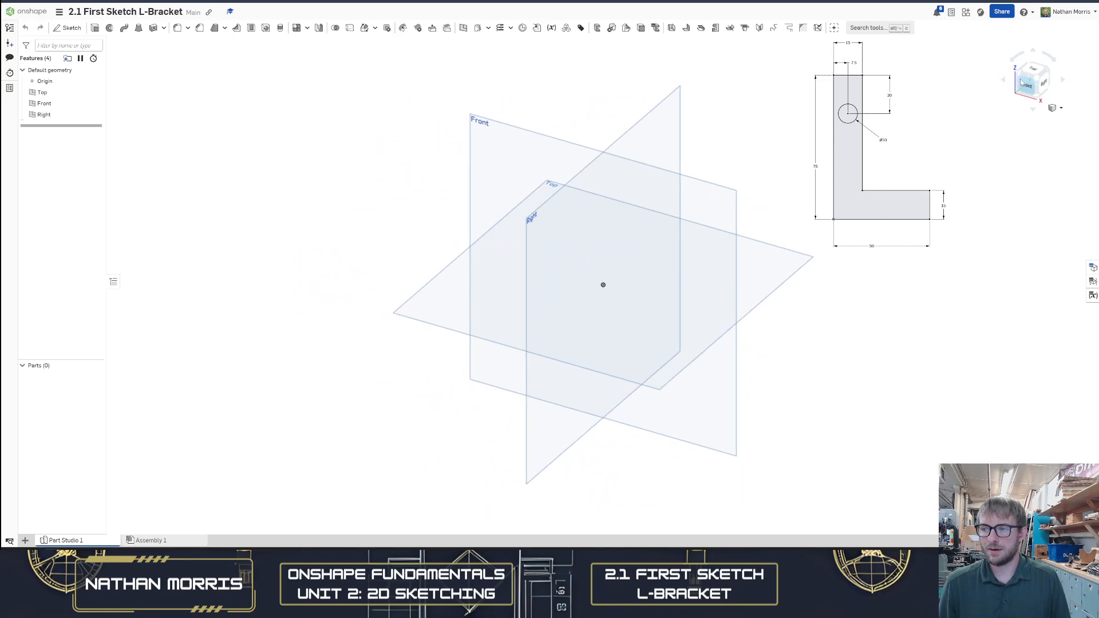
# Practise zooming and panning around the default planes, then restore the isometric view
pyautogui.scroll(-3, 902, 160)
pyautogui.scroll(5, 902, 160)
pyautogui.scroll(-4, 902, 160)
pyautogui.scroll(2, 897, 161)
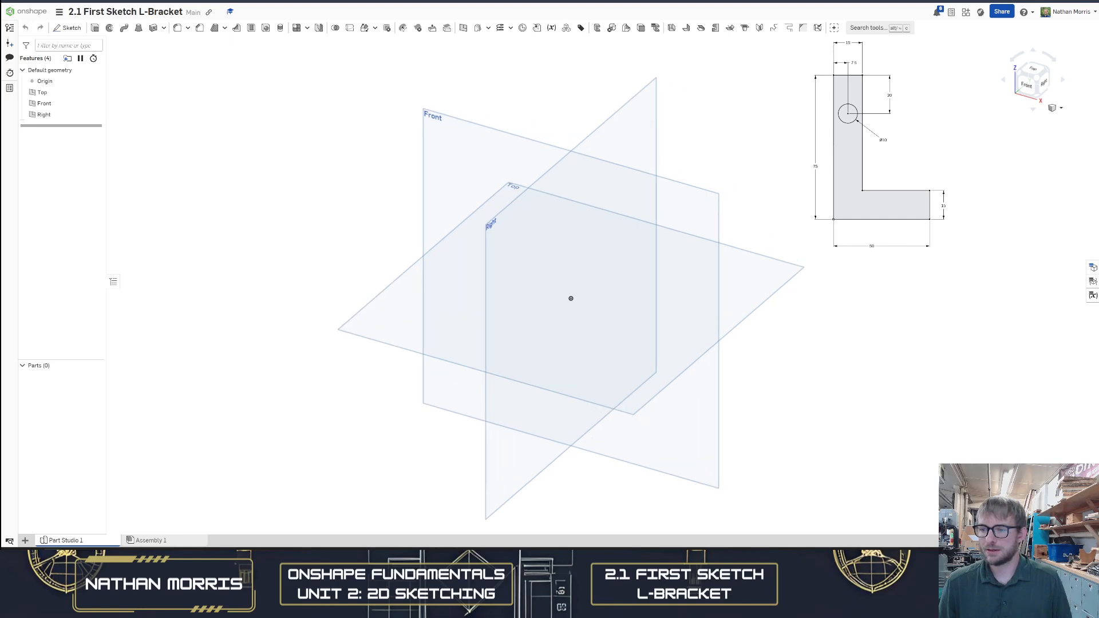
pyautogui.scroll(-3, 896, 160)
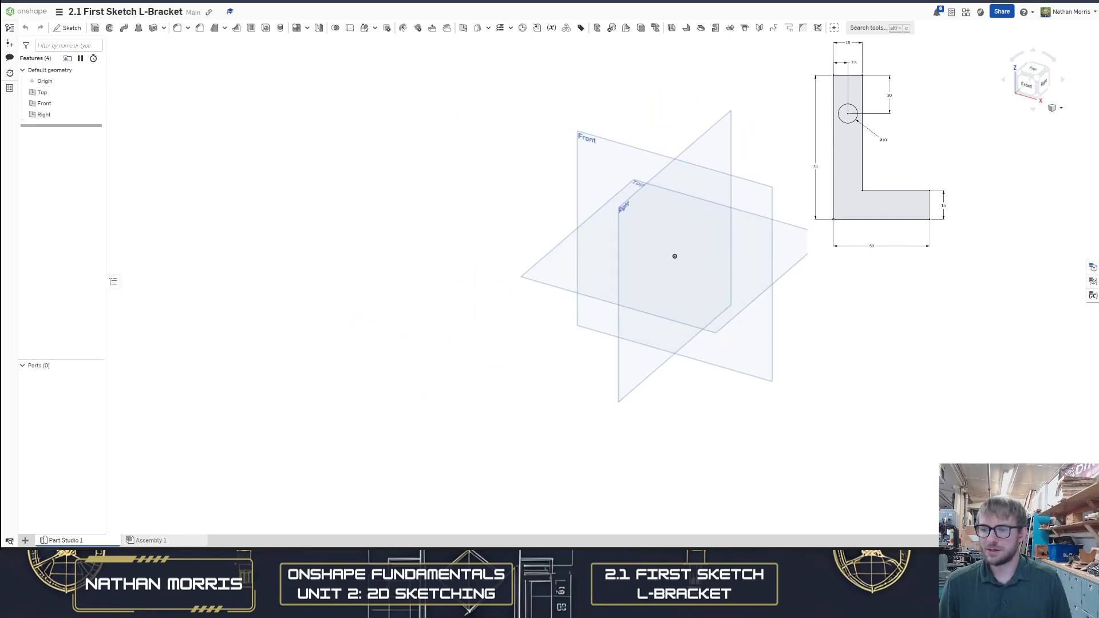
pyautogui.scroll(2, 868, 190)
pyautogui.scroll(-1, 868, 190)
pyautogui.scroll(1, 868, 190)
pyautogui.scroll(-2, 869, 190)
pyautogui.scroll(1, 868, 190)
pyautogui.moveTo(965, 162)
pyautogui.mouseDown(button='right')
pyautogui.moveTo(955, 163)
pyautogui.moveTo(977, 165)
pyautogui.moveTo(969, 156)
pyautogui.mouseUp(button='right')
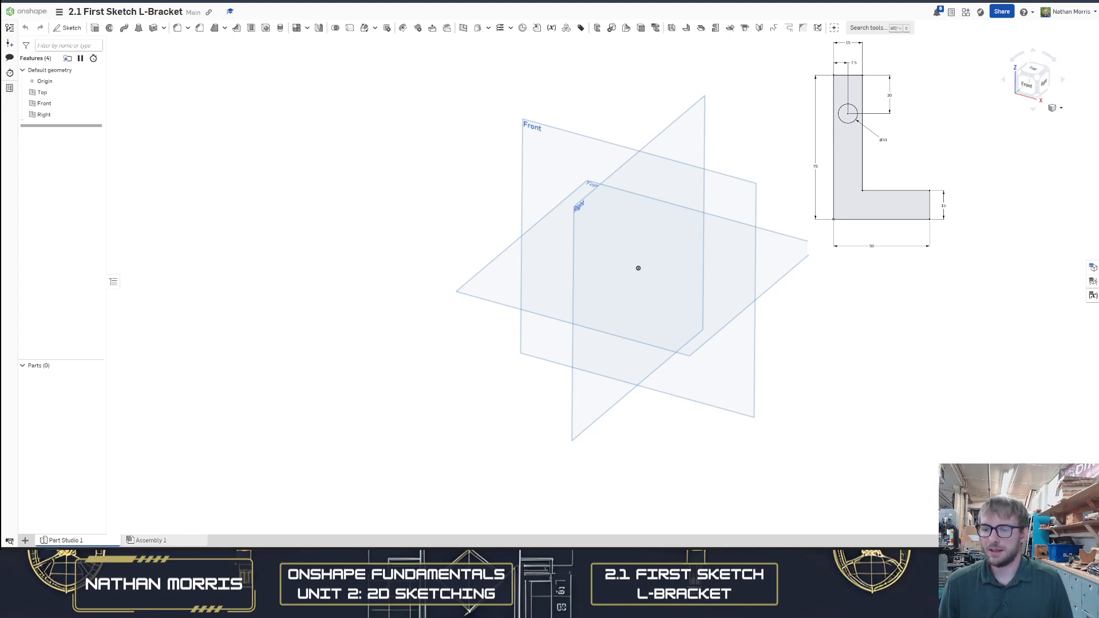
pyautogui.moveTo(824, 208); pyautogui.dragTo(796, 221, button='middle')
pyautogui.moveTo(868, 201); pyautogui.dragTo(792, 187, button='middle')
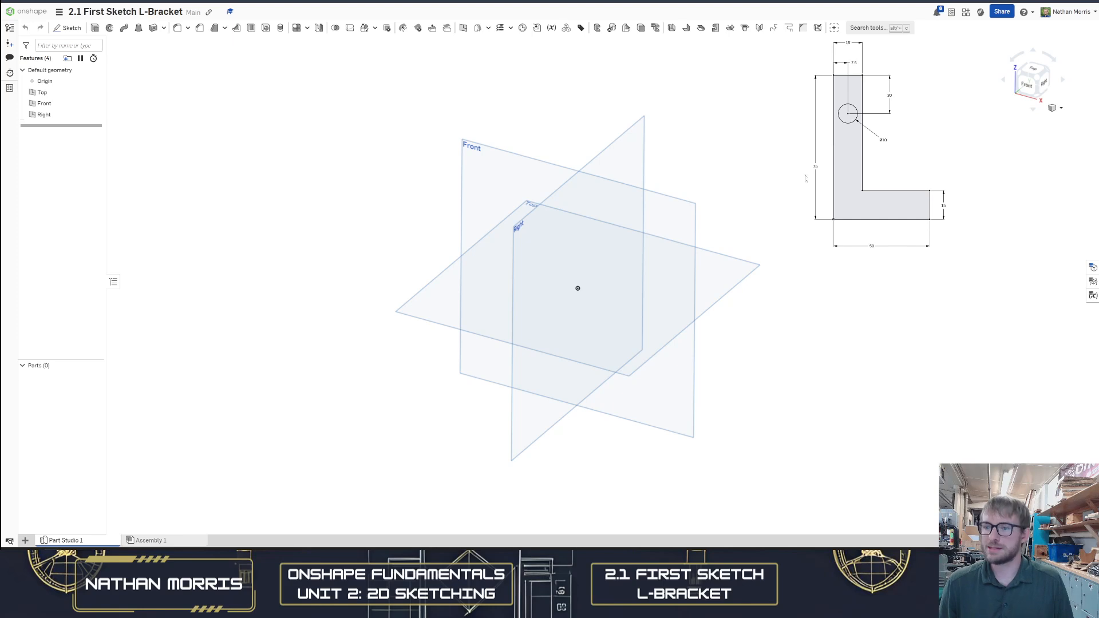
pyautogui.moveTo(793, 188); pyautogui.dragTo(750, 220, button='right')
pyautogui.click(1035, 84)
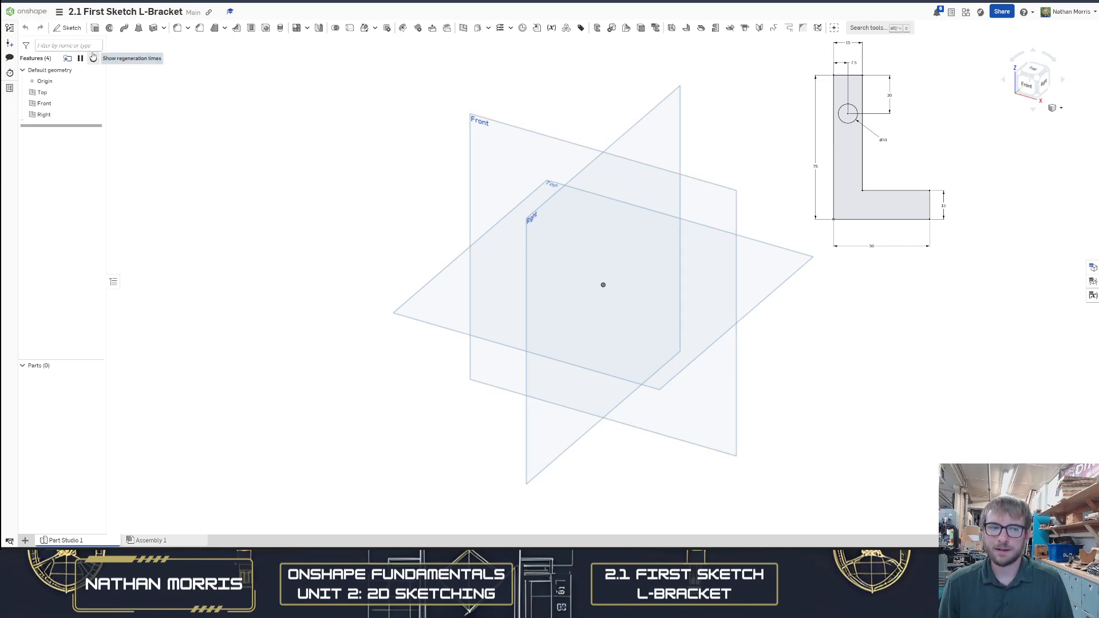
# Hide the Top, Front and Right planes
pyautogui.click(96, 93)
pyautogui.click(95, 103)
pyautogui.click(95, 114)
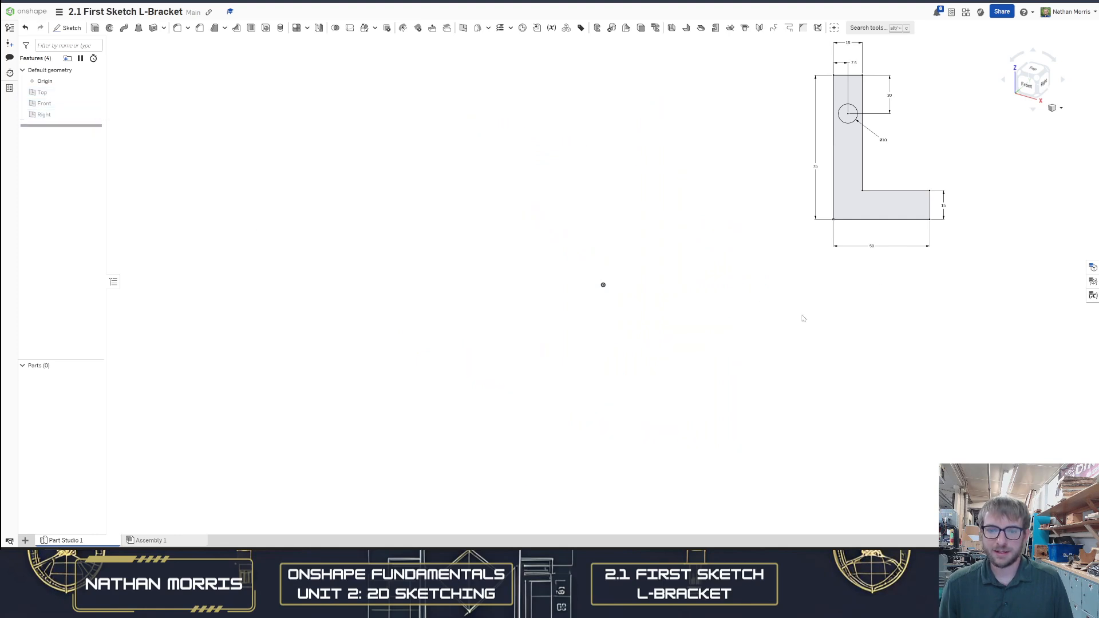
# Start a new sketch and show the three default planes again
pyautogui.click(71, 29)
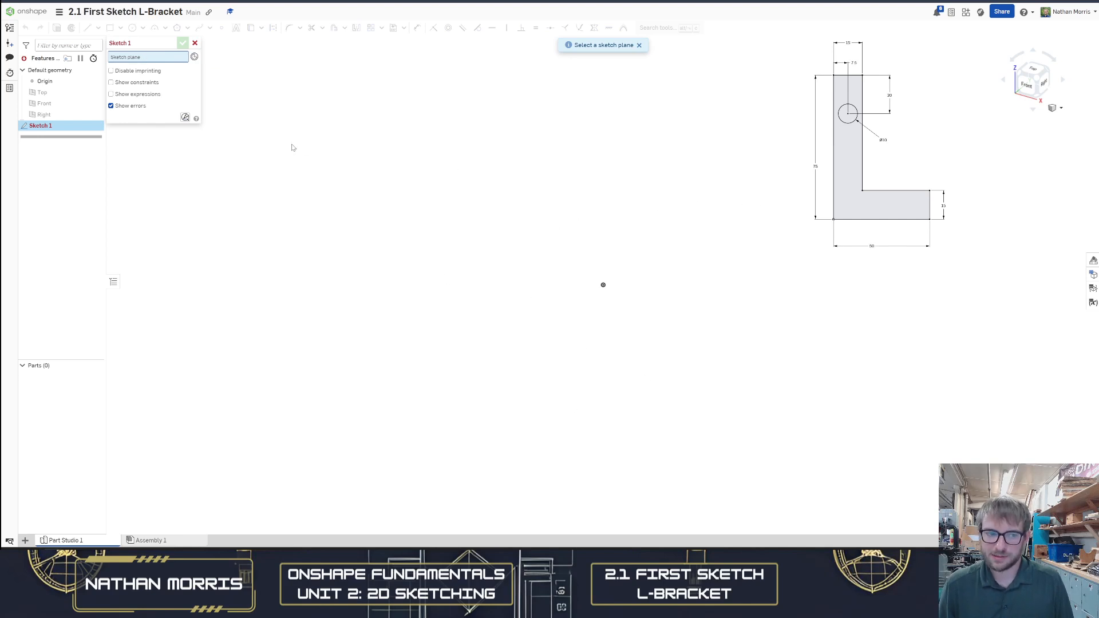
pyautogui.click(95, 103)
pyautogui.click(95, 114)
pyautogui.click(95, 92)
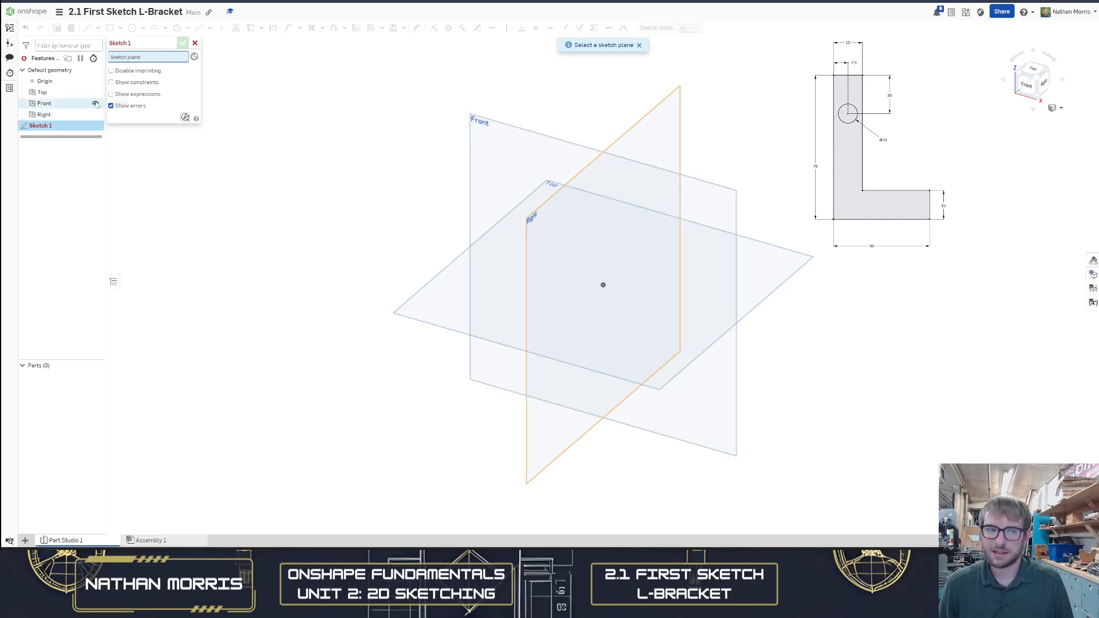
# Hide the planes again and pick the Front plane as the sketch plane
pyautogui.click(95, 114)
pyautogui.click(95, 103)
pyautogui.click(95, 92)
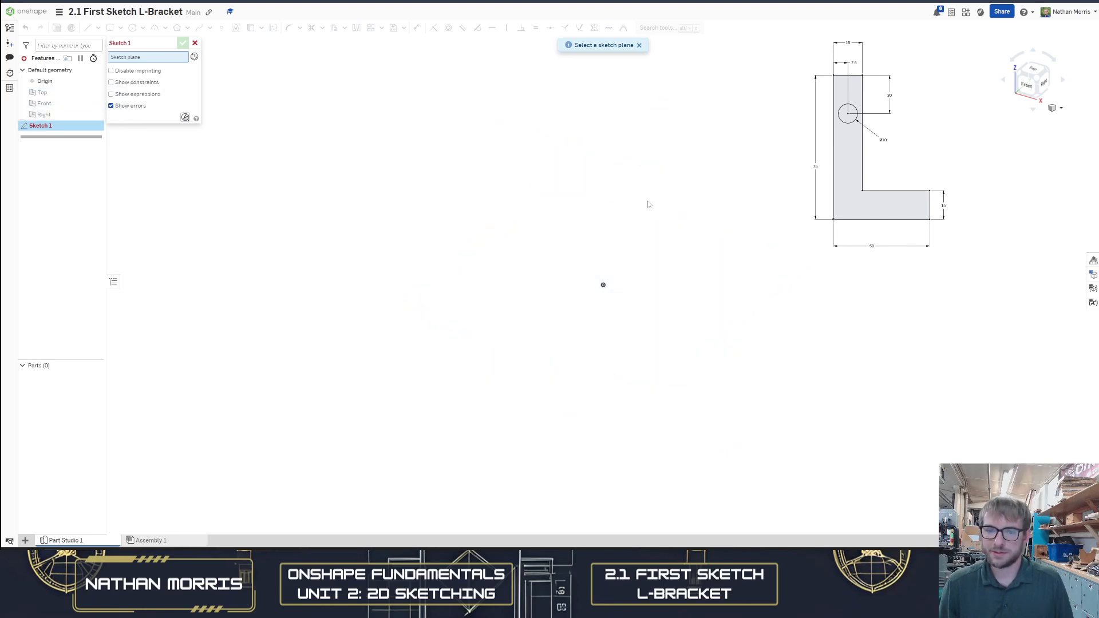
pyautogui.click(63, 104)
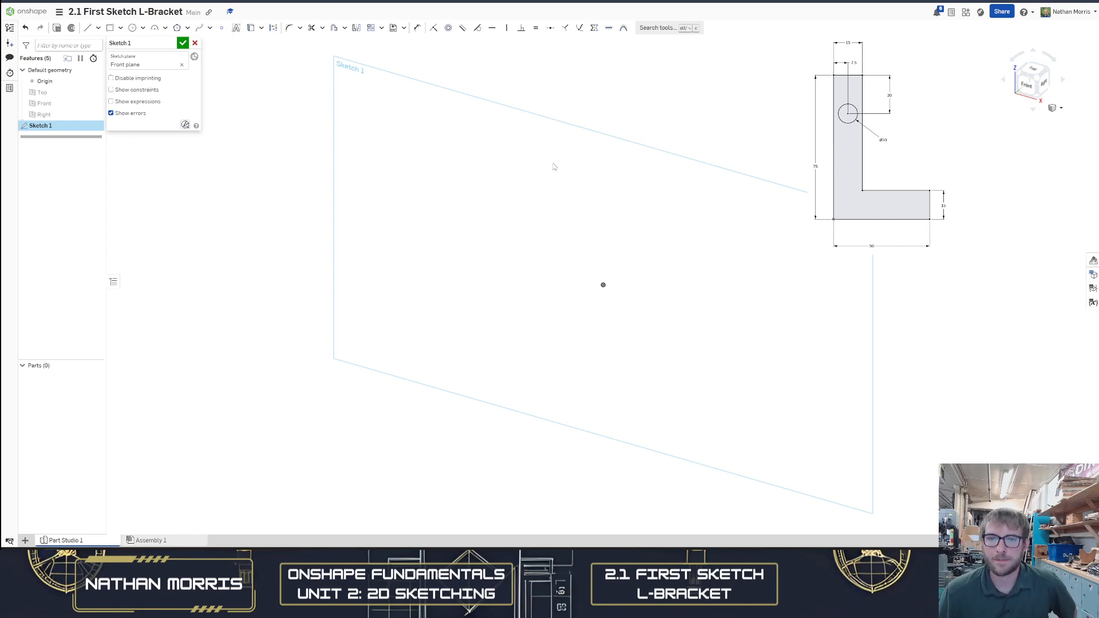
# Orient the view normal to the sketch plane and adjust the zoom
pyautogui.click(1028, 87)
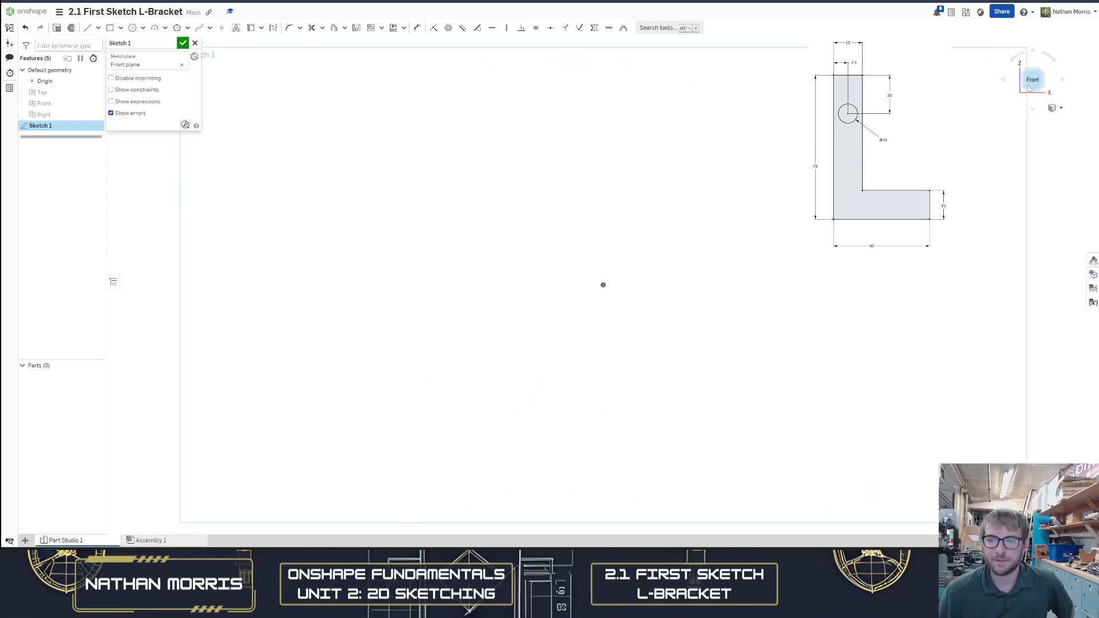
pyautogui.click(1044, 76)
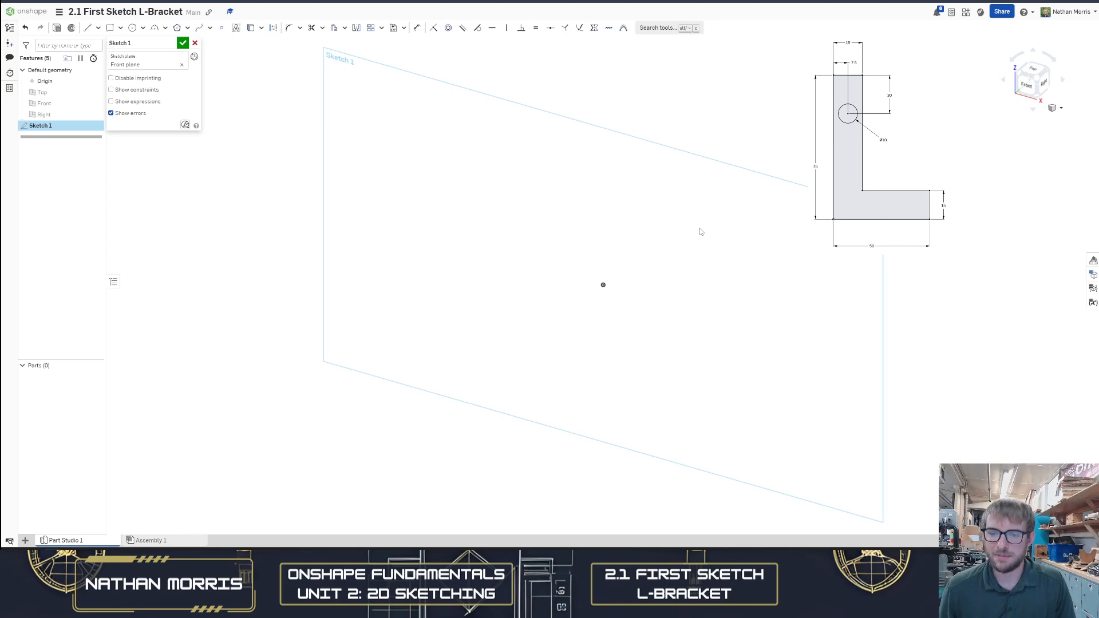
pyautogui.press('n')
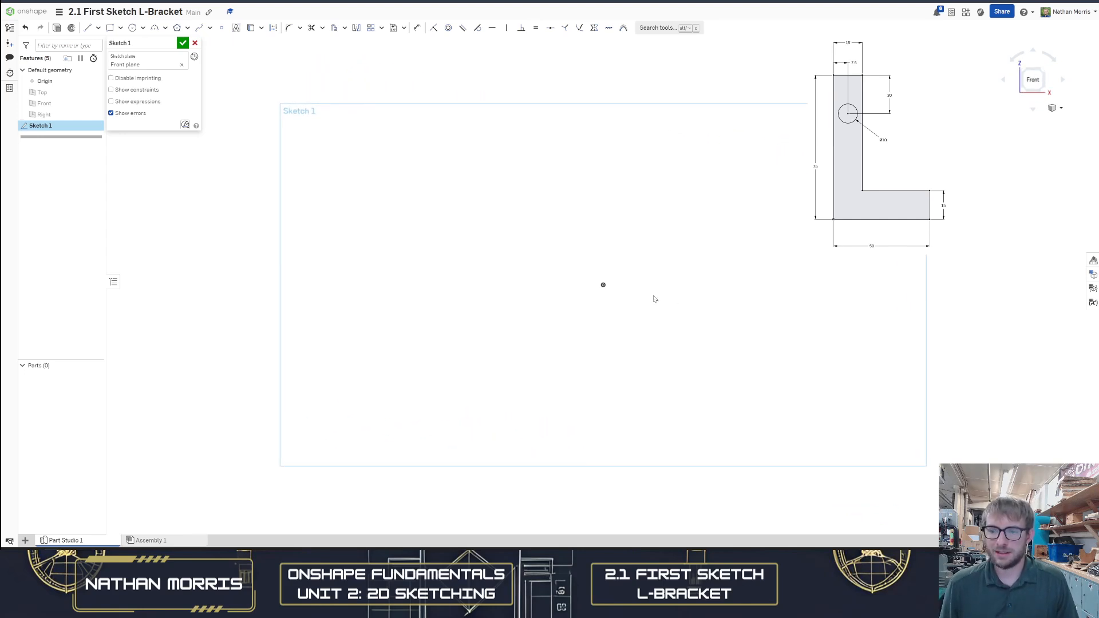
pyautogui.scroll(1, 623, 304)
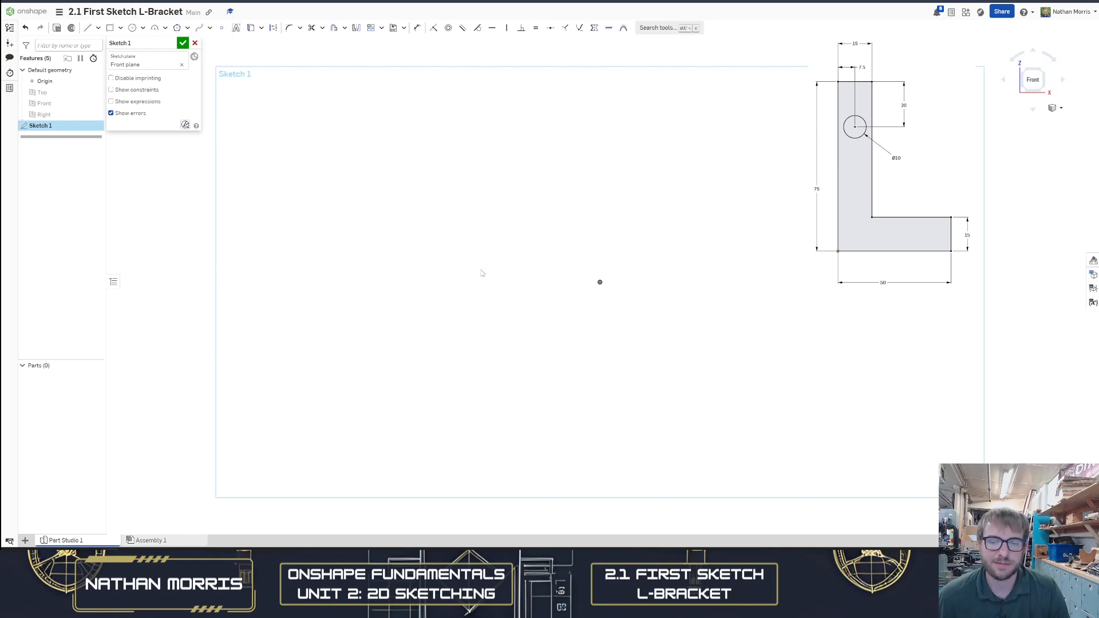
pyautogui.scroll(1, 428, 281)
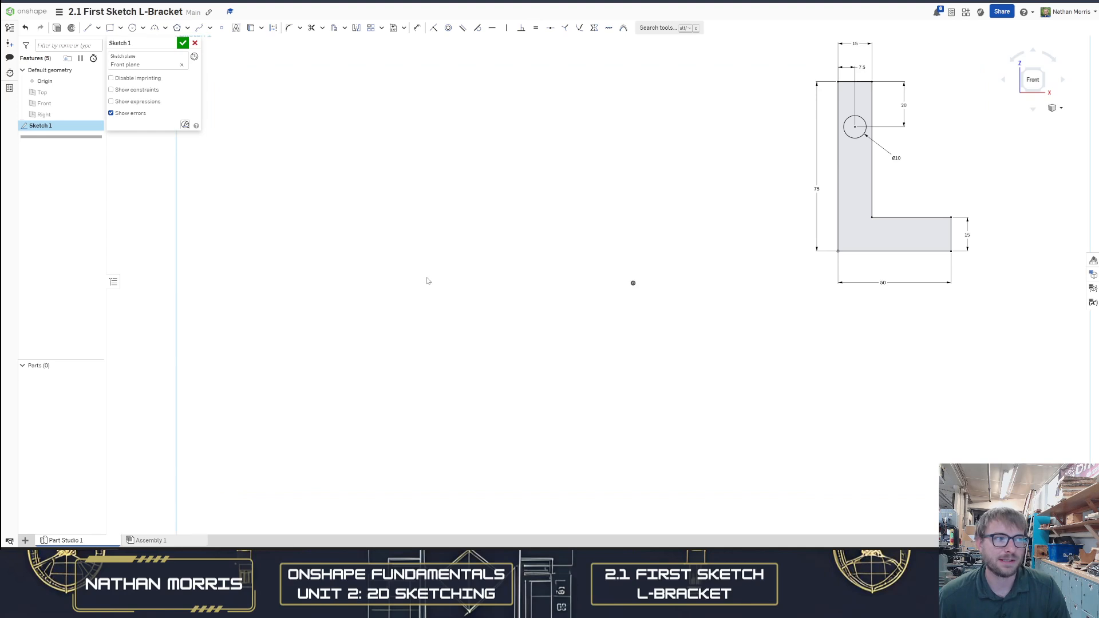
pyautogui.scroll(-1, 472, 282)
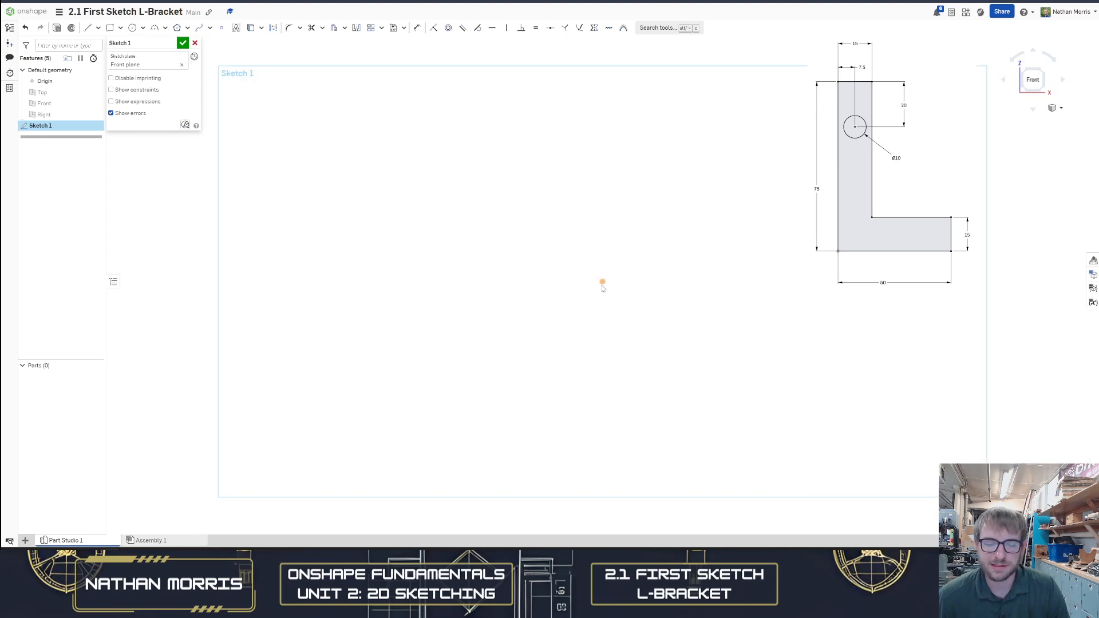
pyautogui.moveTo(626, 284); pyautogui.dragTo(577, 279, button='right')
pyautogui.press('n')
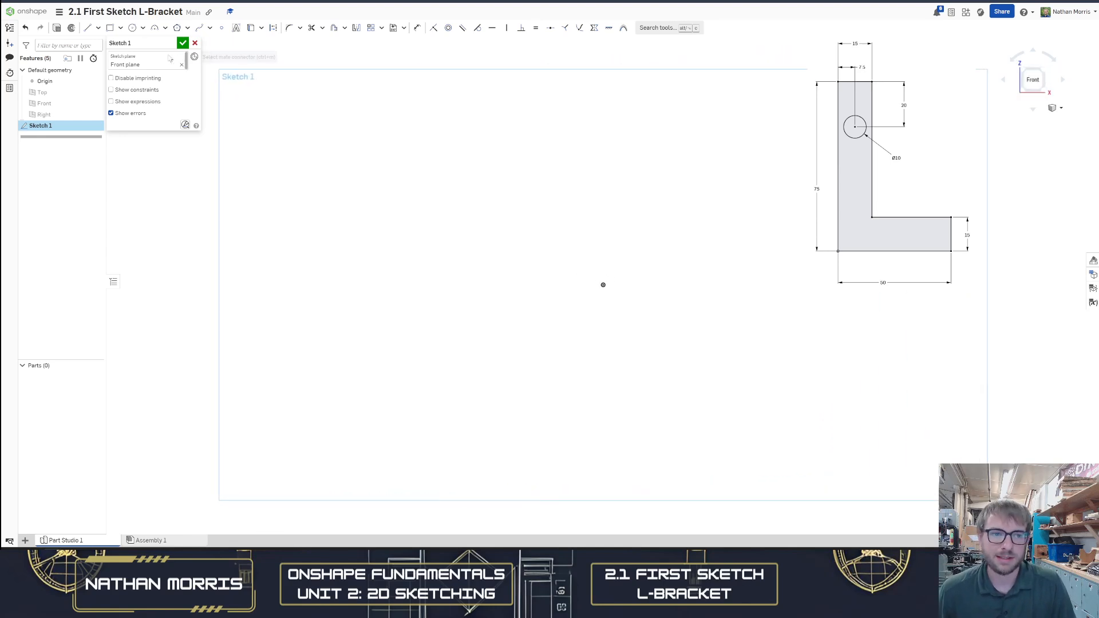
# Draw a vertical line downward with the Line tool and set its length to 75 mm
pyautogui.press('l')
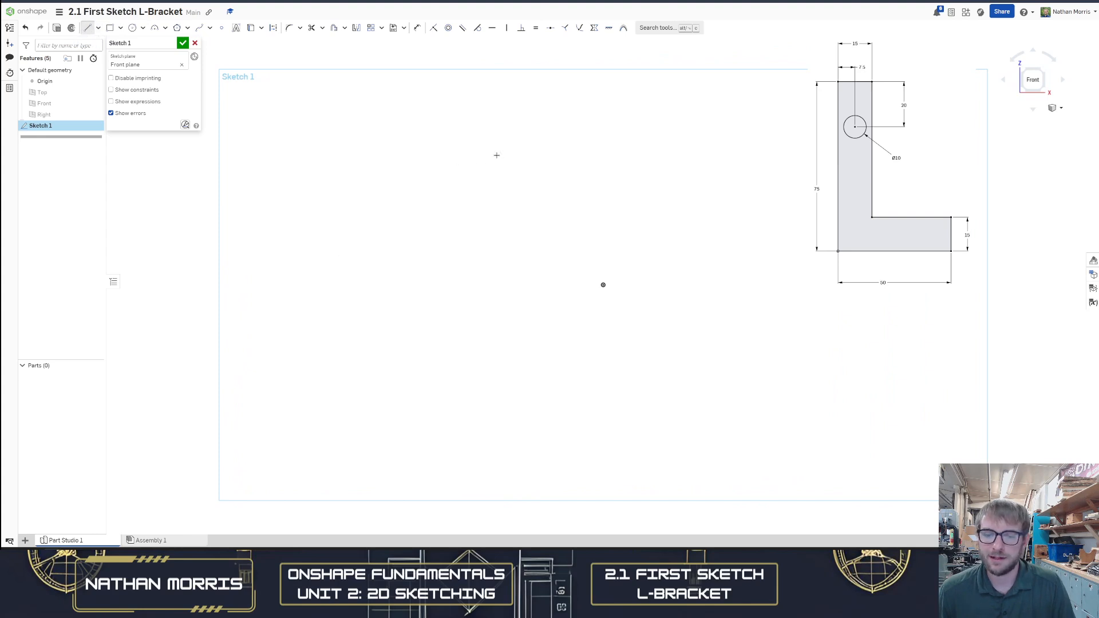
pyautogui.click(435, 125)
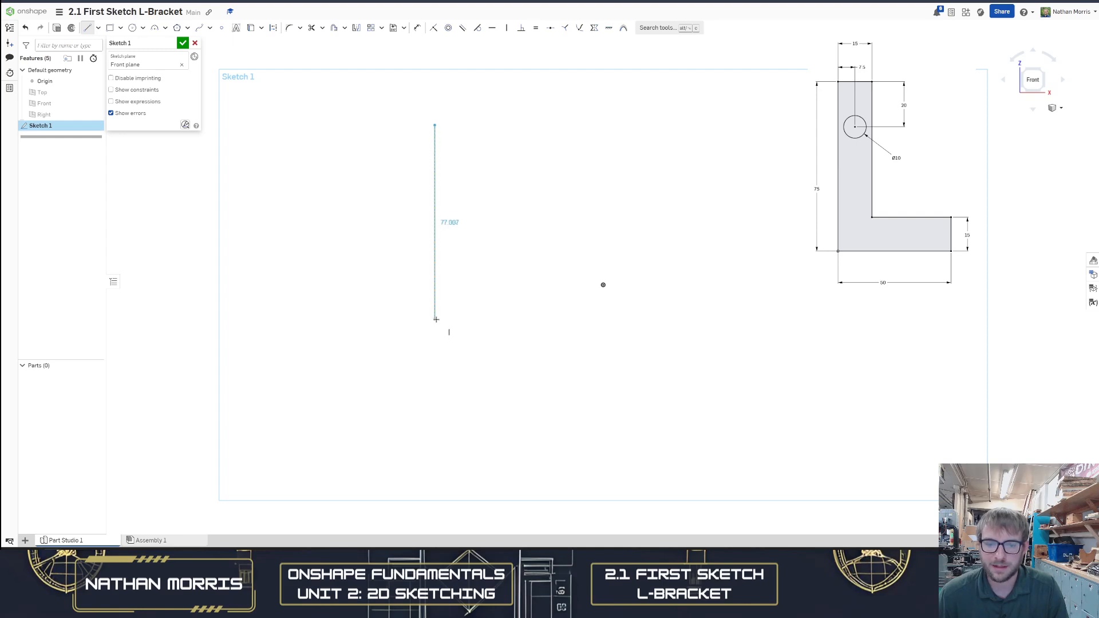
pyautogui.click(435, 319)
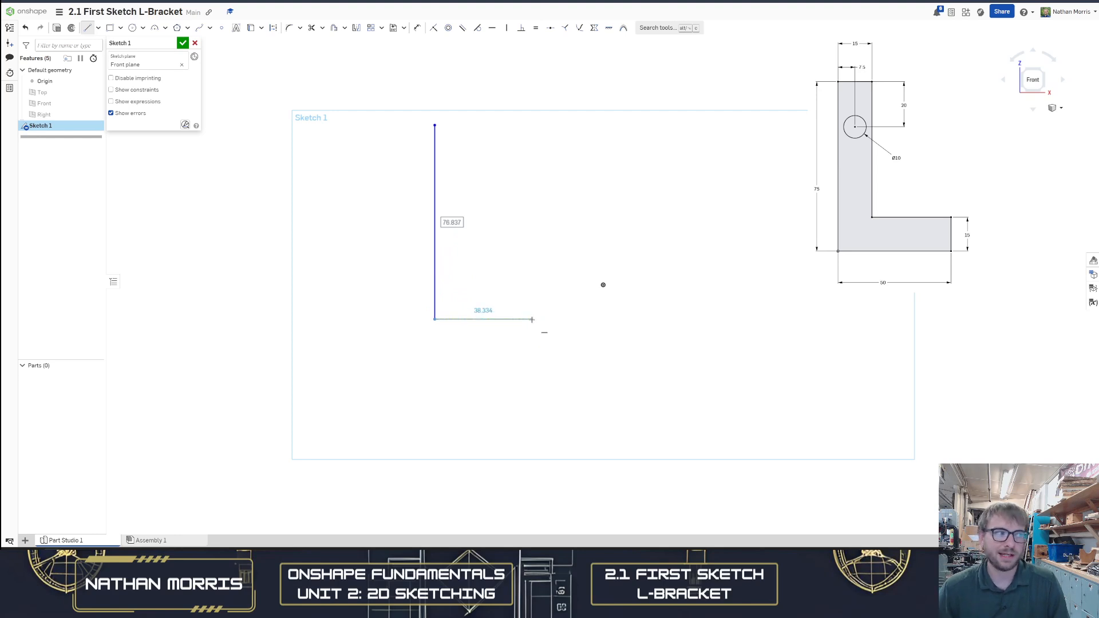
pyautogui.write('75')
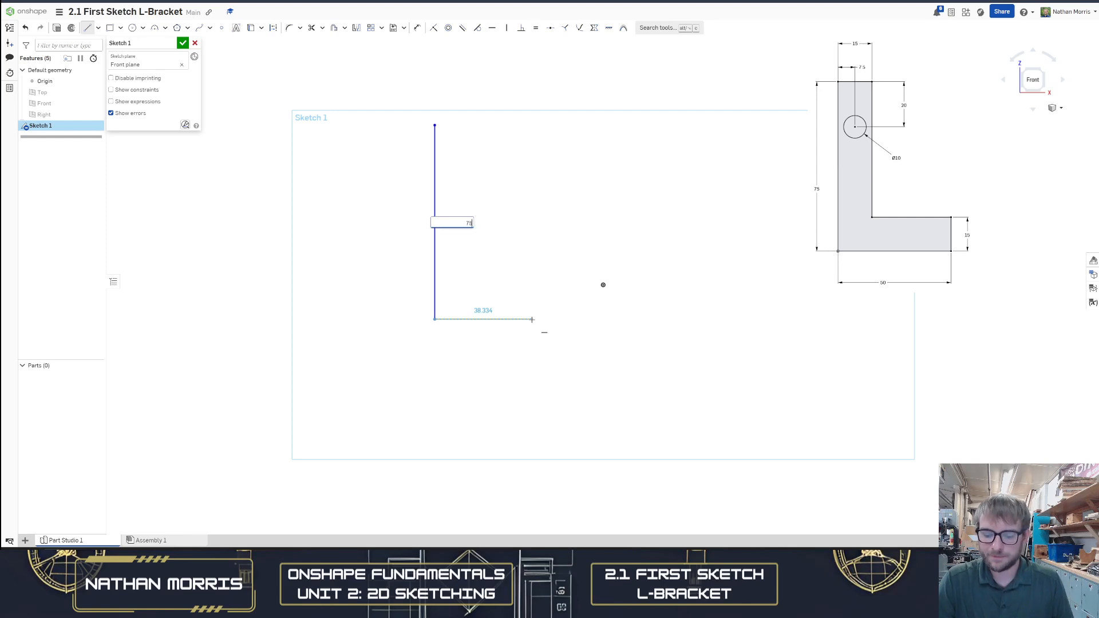
pyautogui.press('Return')
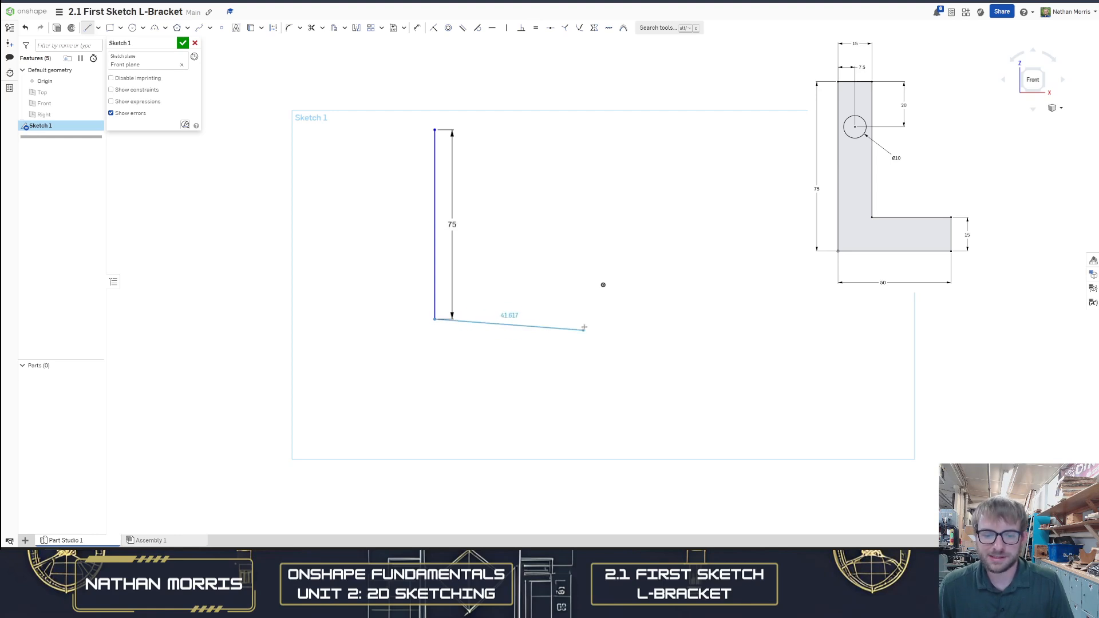
# Continue with a horizontal line about 45 mm long to the right, then move the 75 dimension left of the line
pyautogui.click(549, 320)
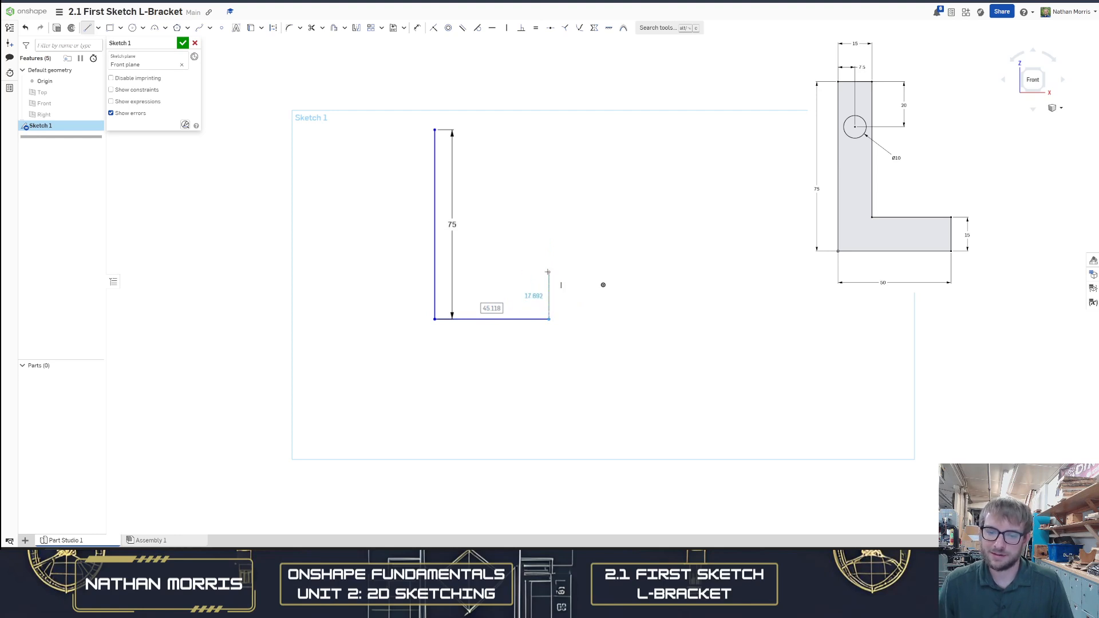
pyautogui.press('Escape')
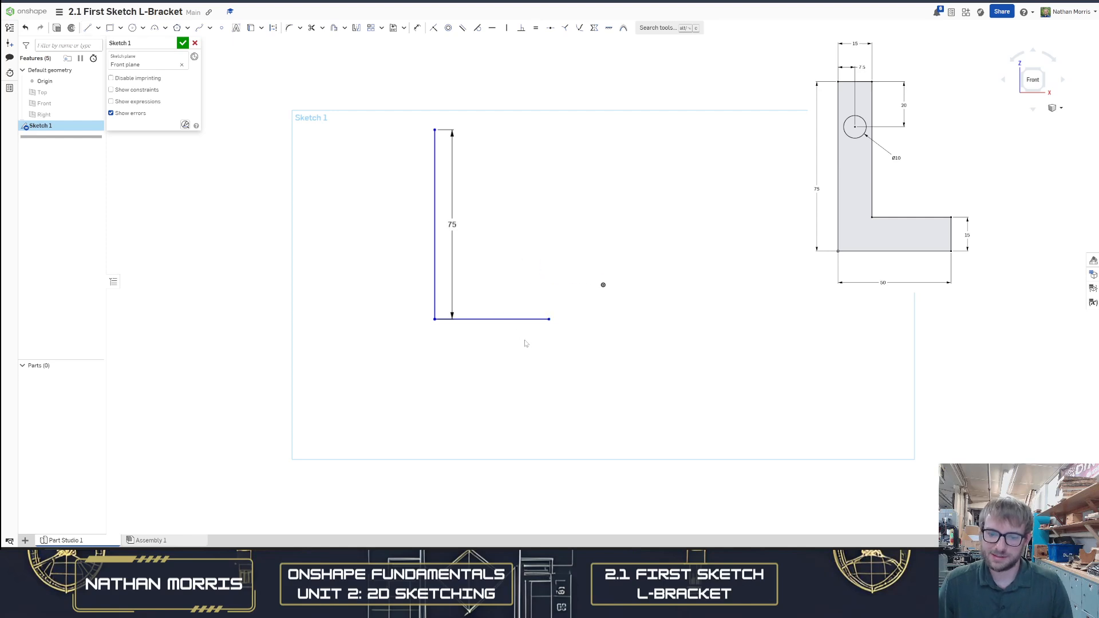
pyautogui.moveTo(435, 228); pyautogui.dragTo(411, 228)
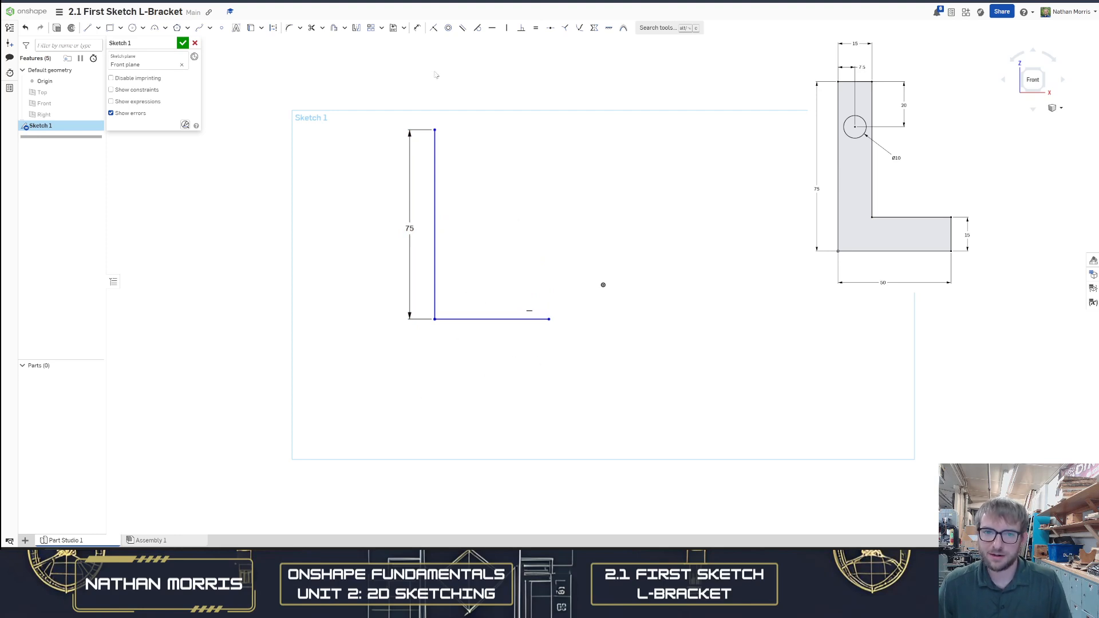
# Dimension the horizontal line and set its length to 50 mm
pyautogui.click(417, 29)
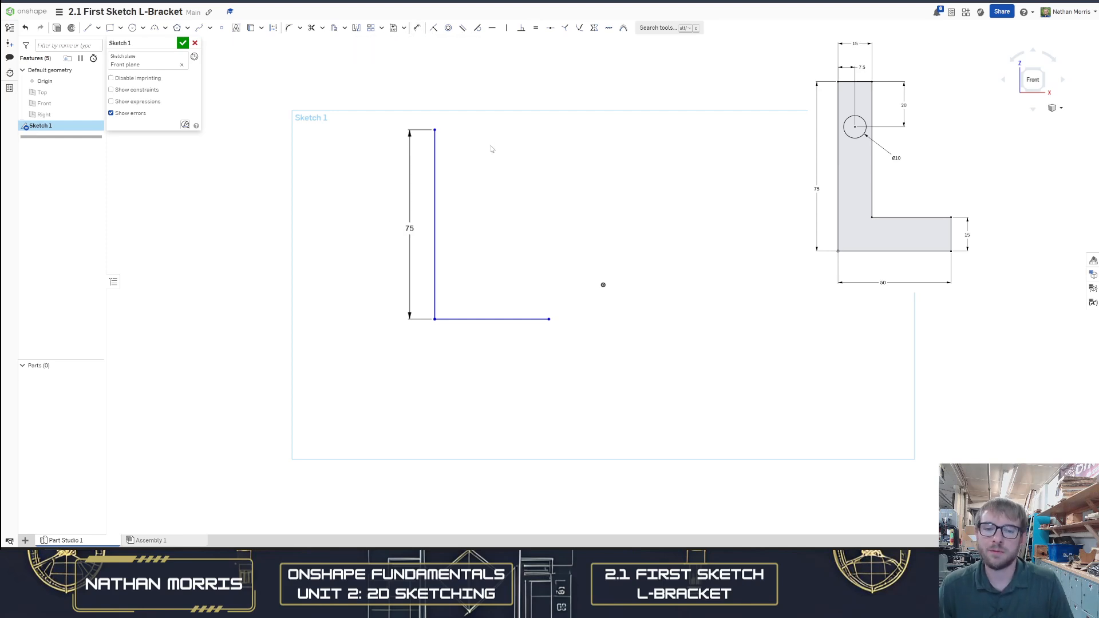
pyautogui.click(507, 319)
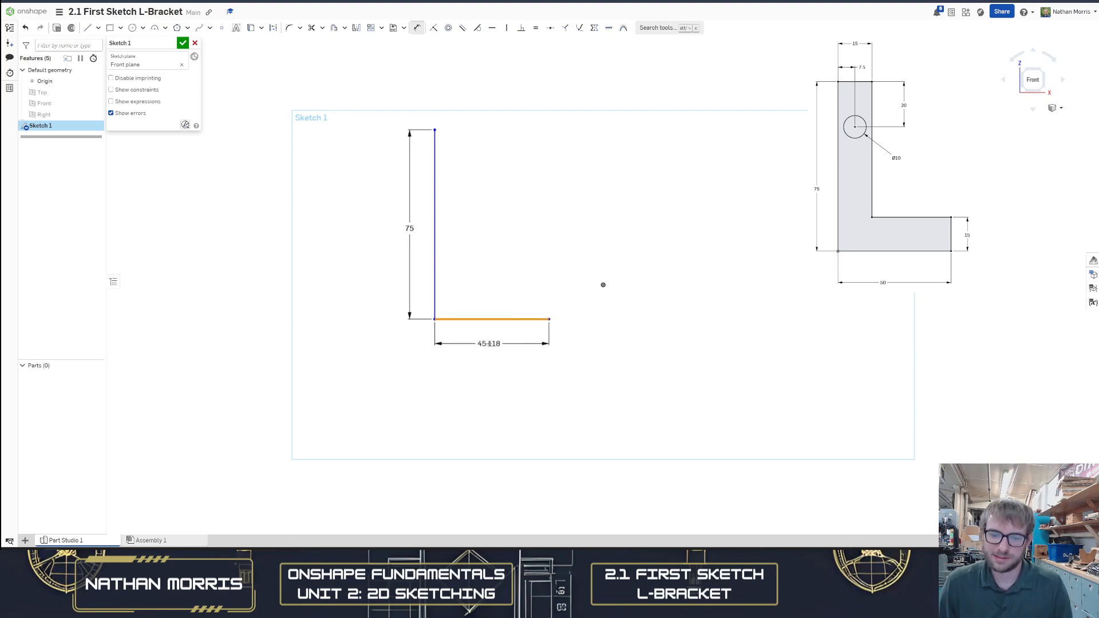
pyautogui.click(490, 350)
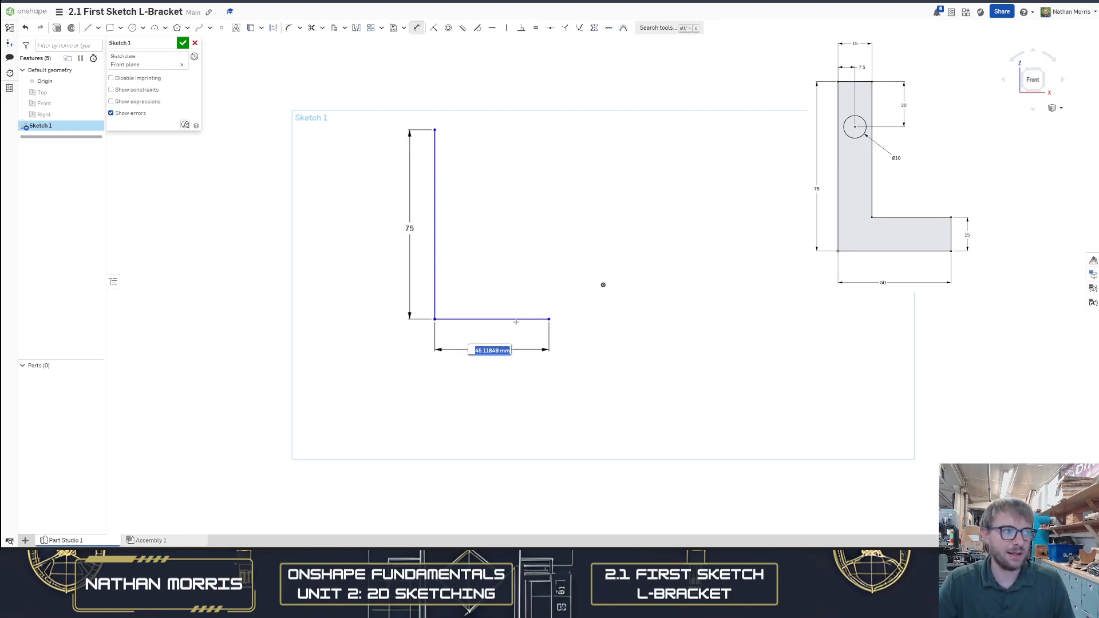
pyautogui.write('50')
pyautogui.press('Return')
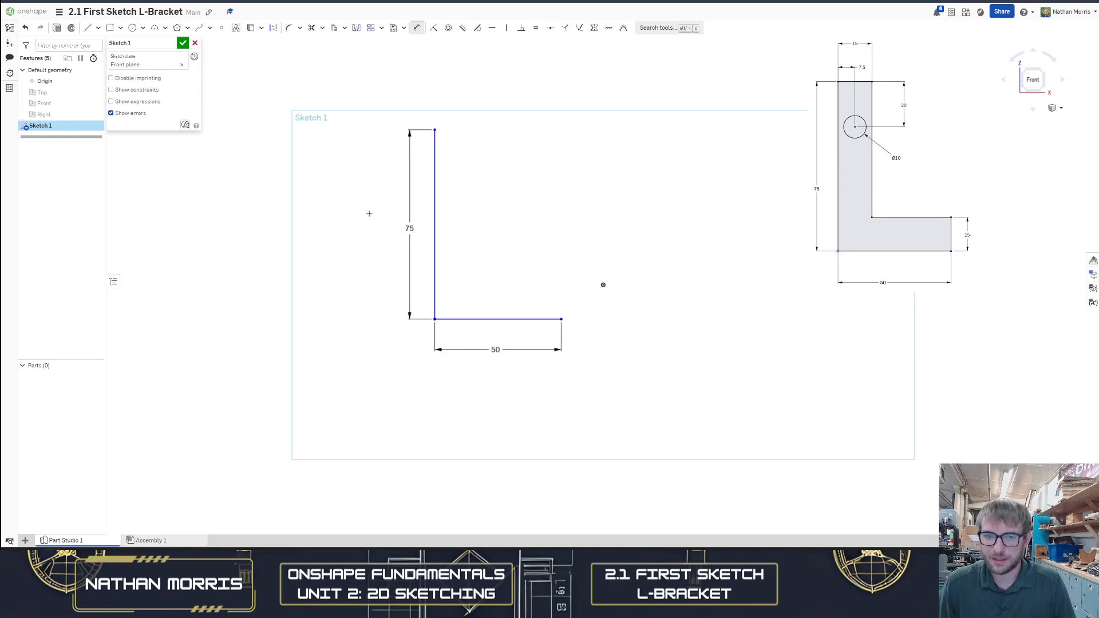
pyautogui.press('Escape')
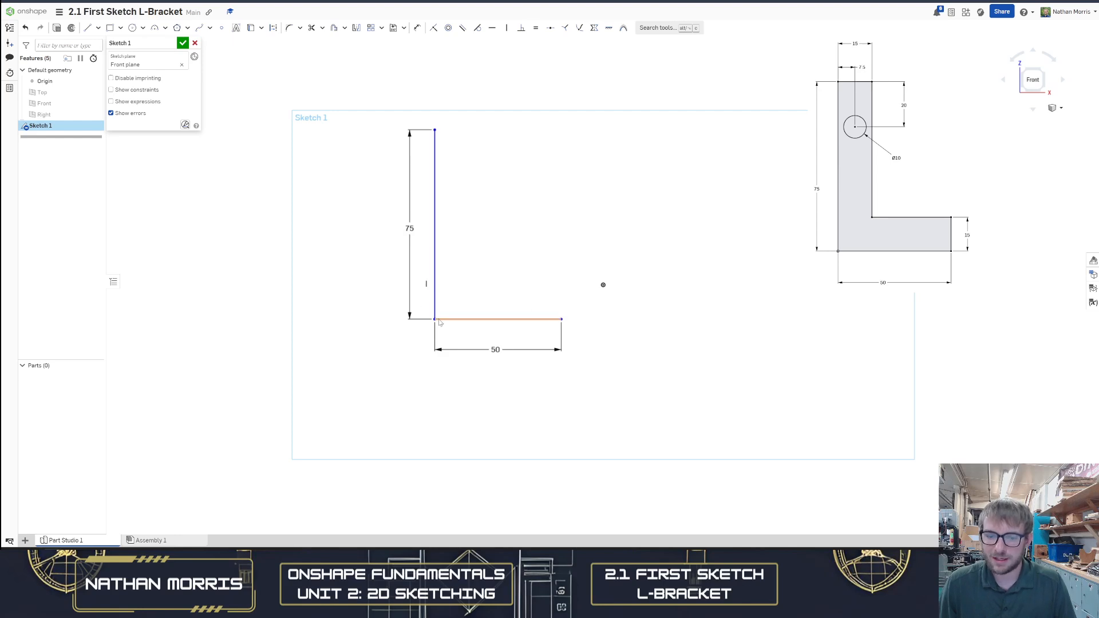
# Drag the L profile so its corner snaps onto the origin
pyautogui.moveTo(435, 130)
pyautogui.mouseDown()
pyautogui.moveTo(378, 171)
pyautogui.moveTo(441, 173)
pyautogui.mouseUp()
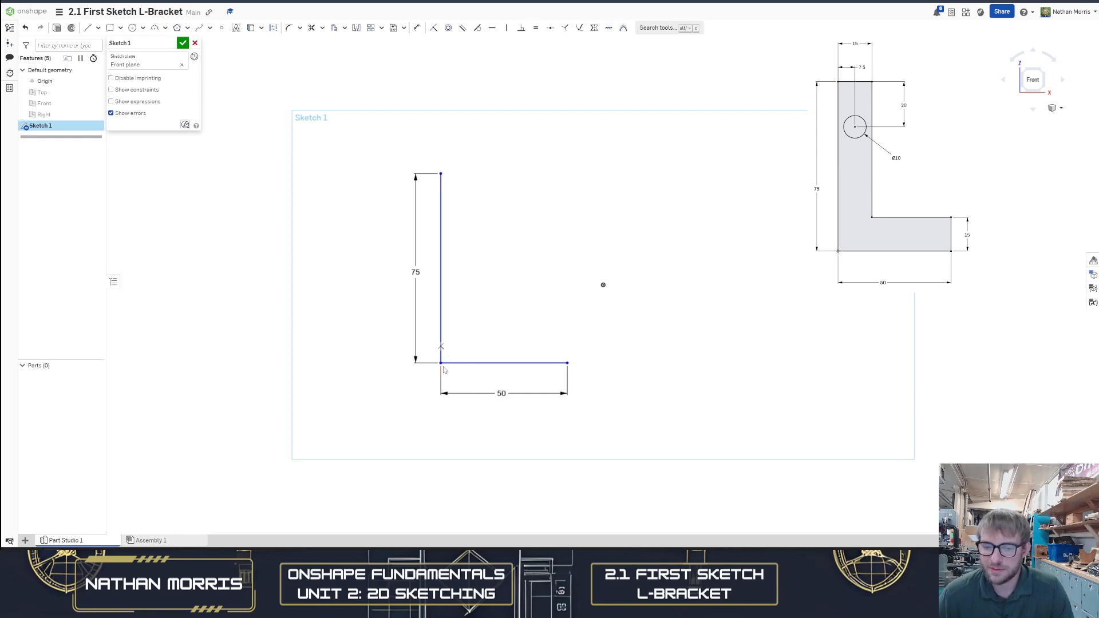
pyautogui.moveTo(441, 364)
pyautogui.mouseDown()
pyautogui.moveTo(503, 299)
pyautogui.moveTo(603, 285)
pyautogui.mouseUp()
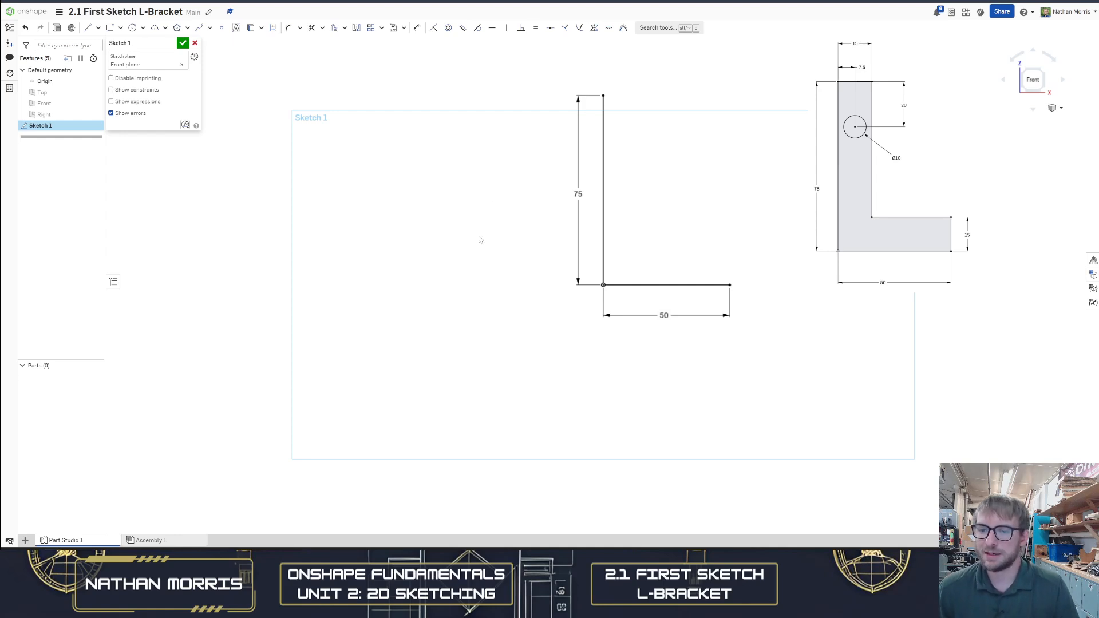
# Orbit to an isometric view to inspect the sketch plane, then return to a view normal to the sketch
pyautogui.scroll(-1, 450, 406)
pyautogui.scroll(2, 690, 223)
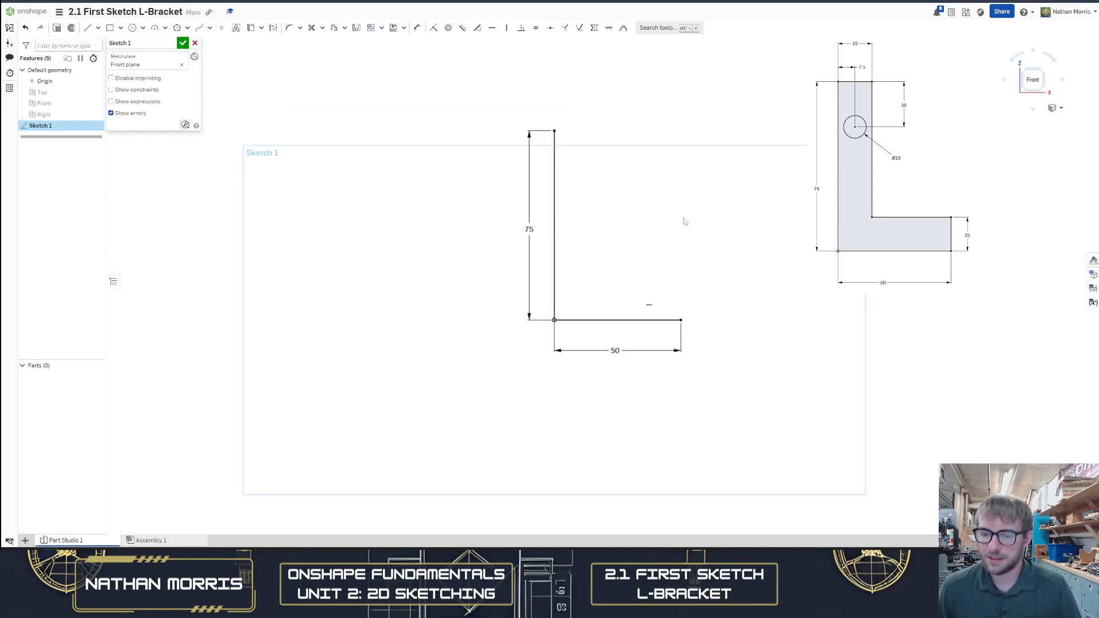
pyautogui.scroll(-2, 678, 223)
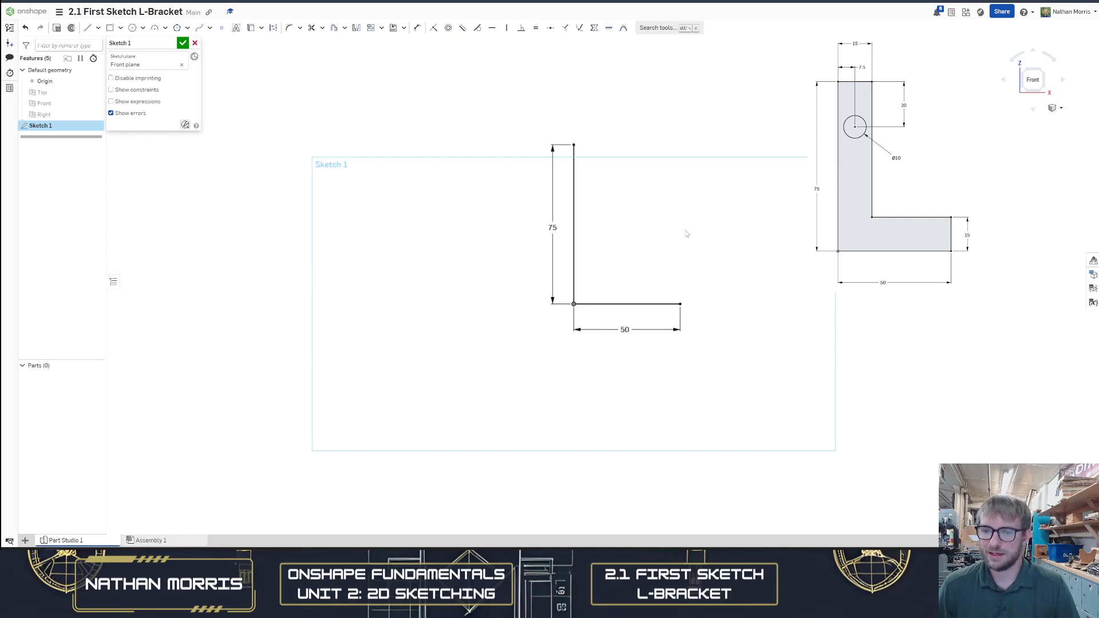
pyautogui.click(1042, 70)
pyautogui.scroll(-3, 533, 248)
pyautogui.scroll(-3, 532, 247)
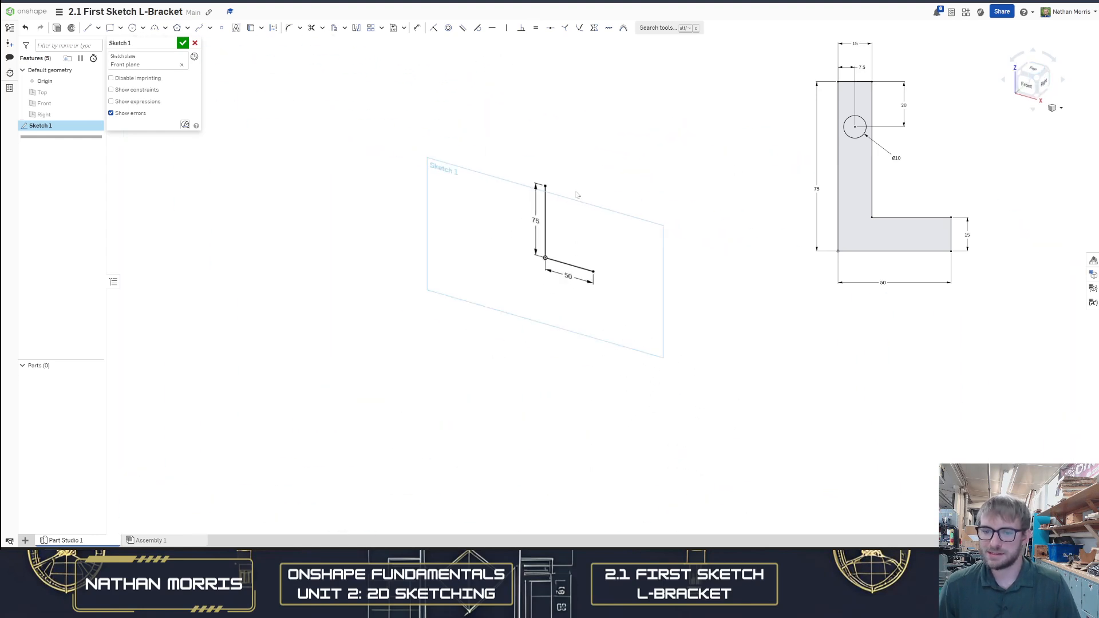
pyautogui.press('n')
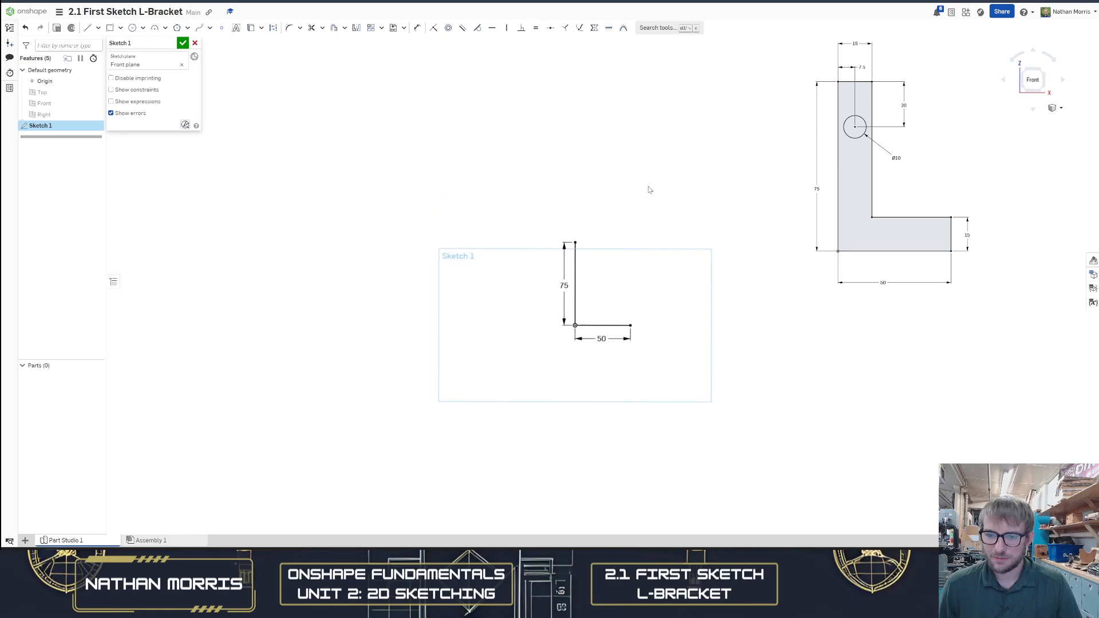
pyautogui.scroll(3, 581, 234)
pyautogui.scroll(-2, 582, 234)
pyautogui.scroll(1, 586, 286)
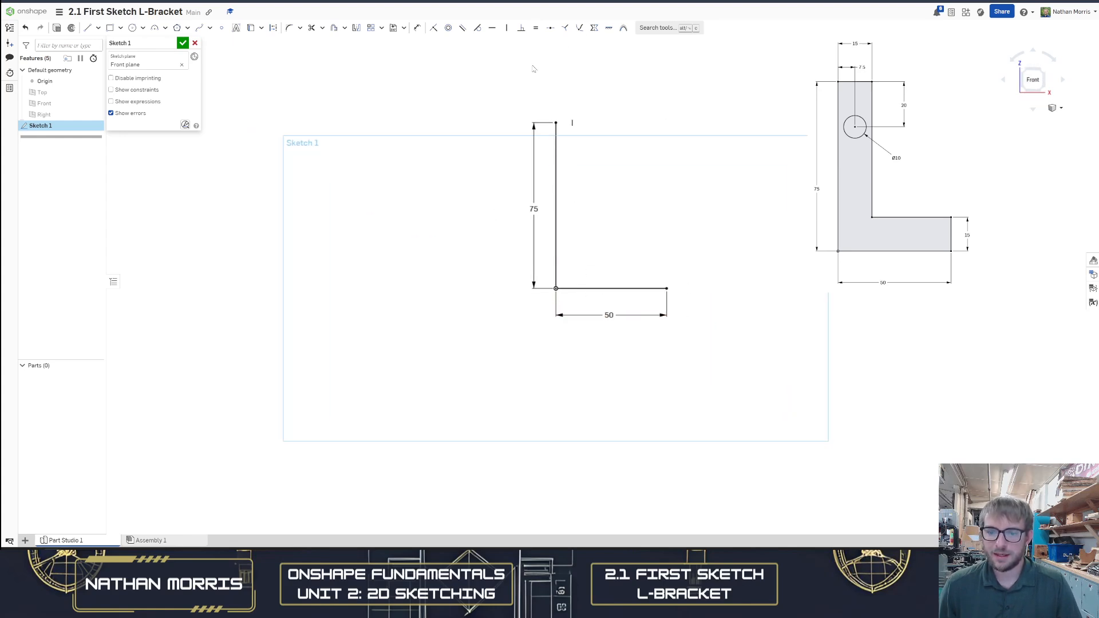
pyautogui.press('l')
pyautogui.click(670, 289)
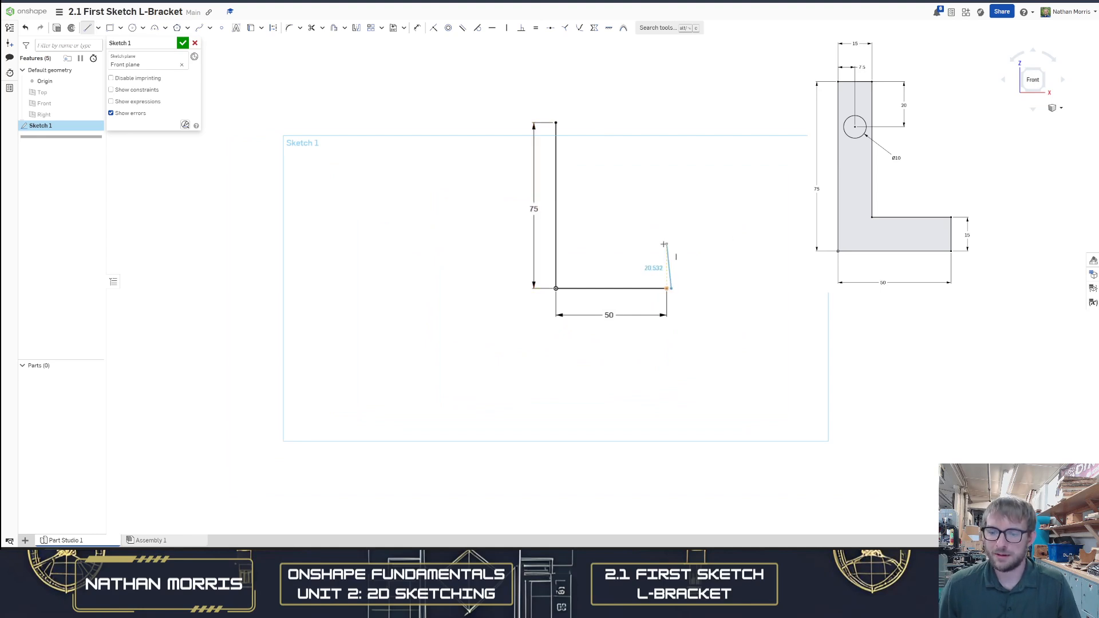
pyautogui.scroll(4, 673, 251)
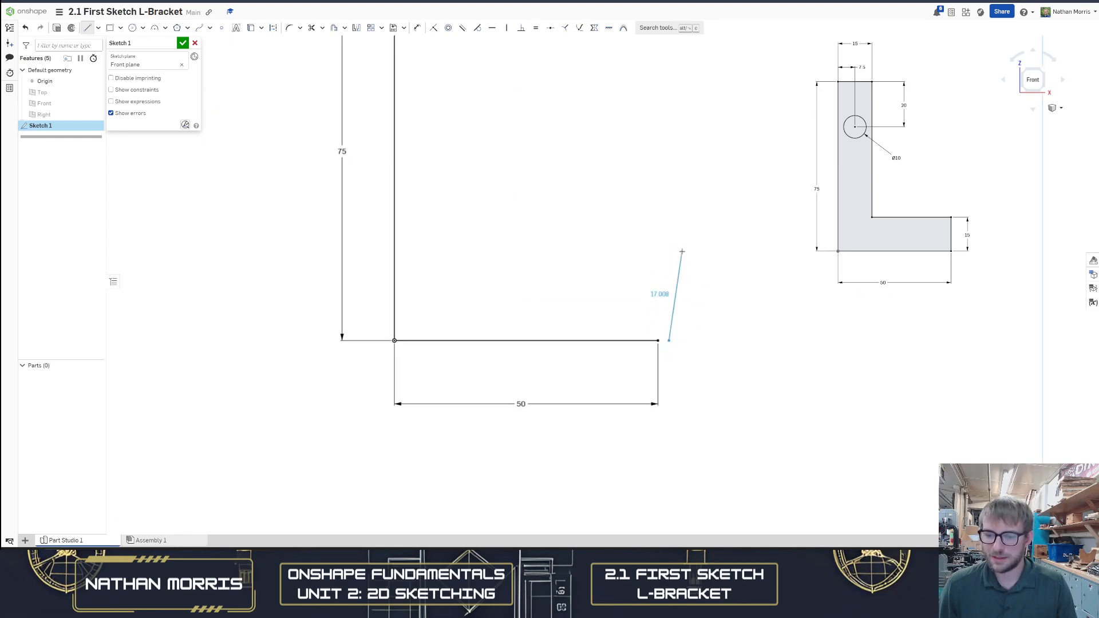
pyautogui.scroll(1, 664, 223)
pyautogui.press('Escape')
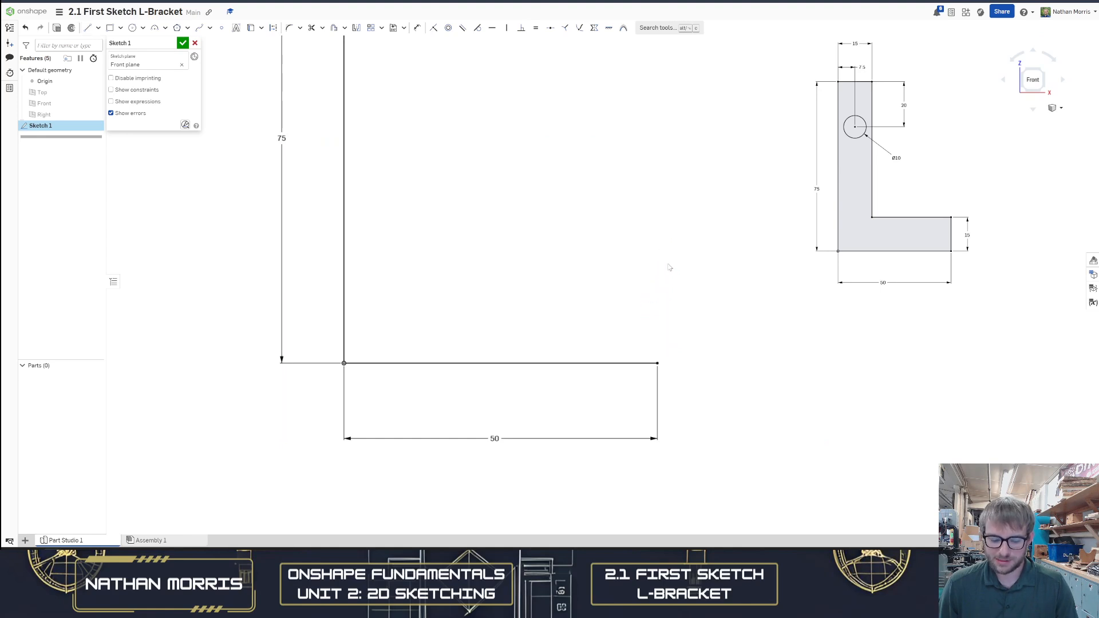
# Draw a vertical line about 20 mm up from the horizontal line's right end, then a horizontal line about 32 mm left
pyautogui.scroll(-3, 665, 289)
pyautogui.press('l')
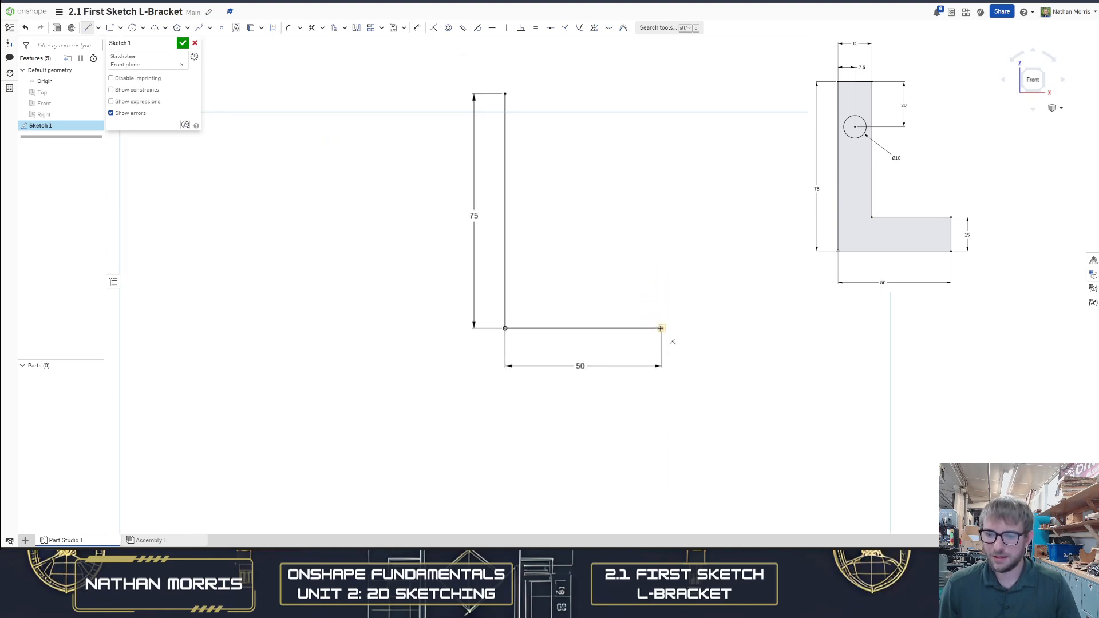
pyautogui.scroll(3, 661, 328)
pyautogui.click(659, 326)
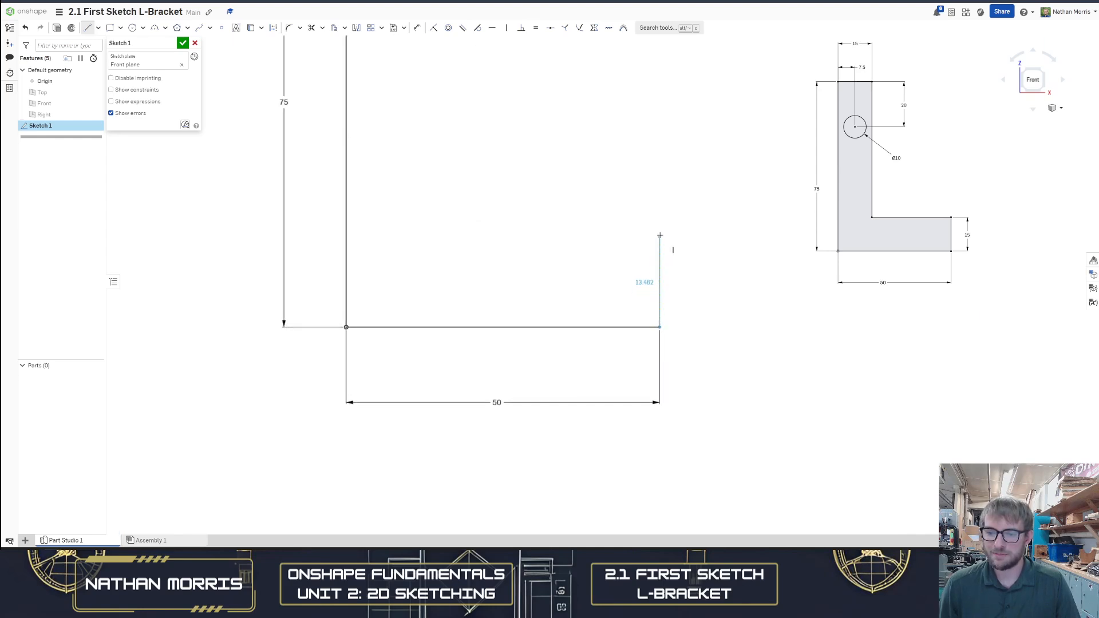
pyautogui.scroll(2, 667, 242)
pyautogui.scroll(-5, 662, 242)
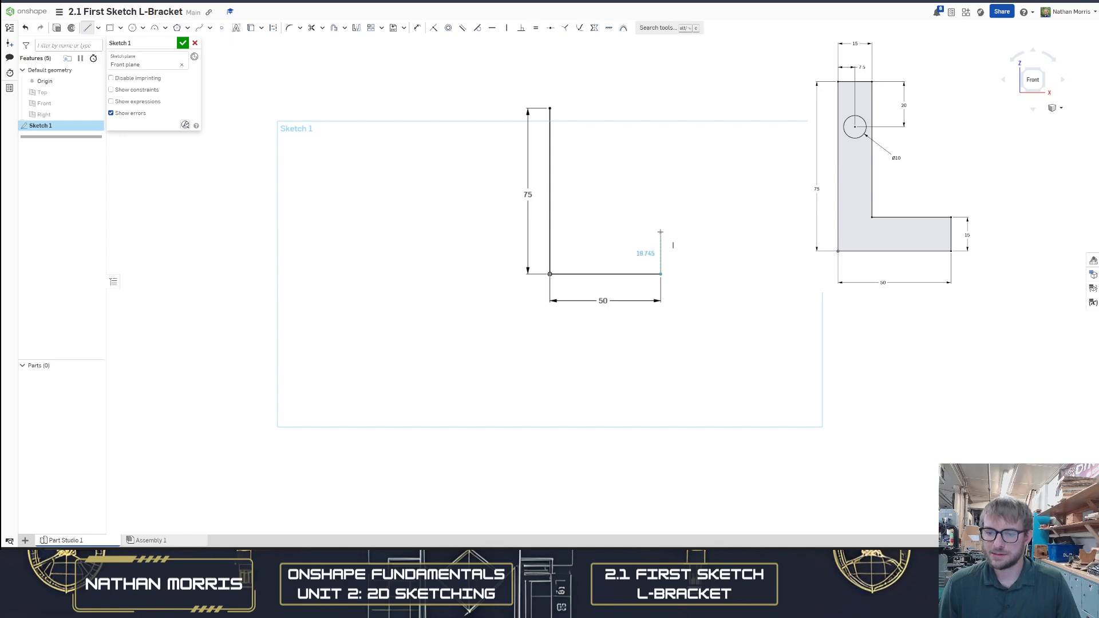
pyautogui.click(661, 230)
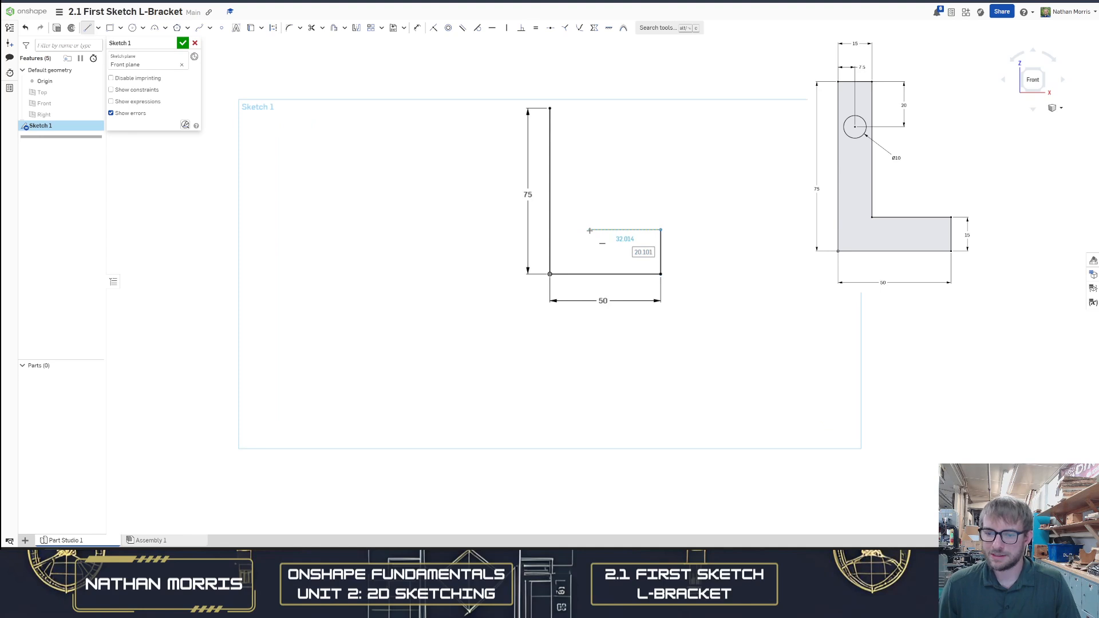
pyautogui.click(589, 230)
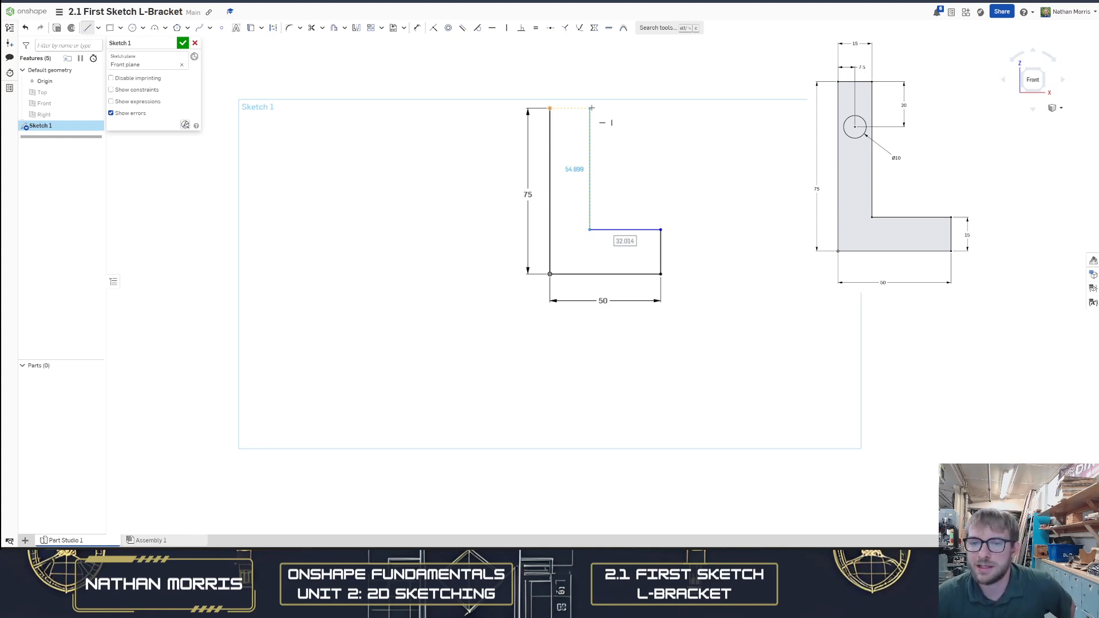
# Draw two lines closing the profile to the top of the 75 mm line, then undo both
pyautogui.click(591, 107)
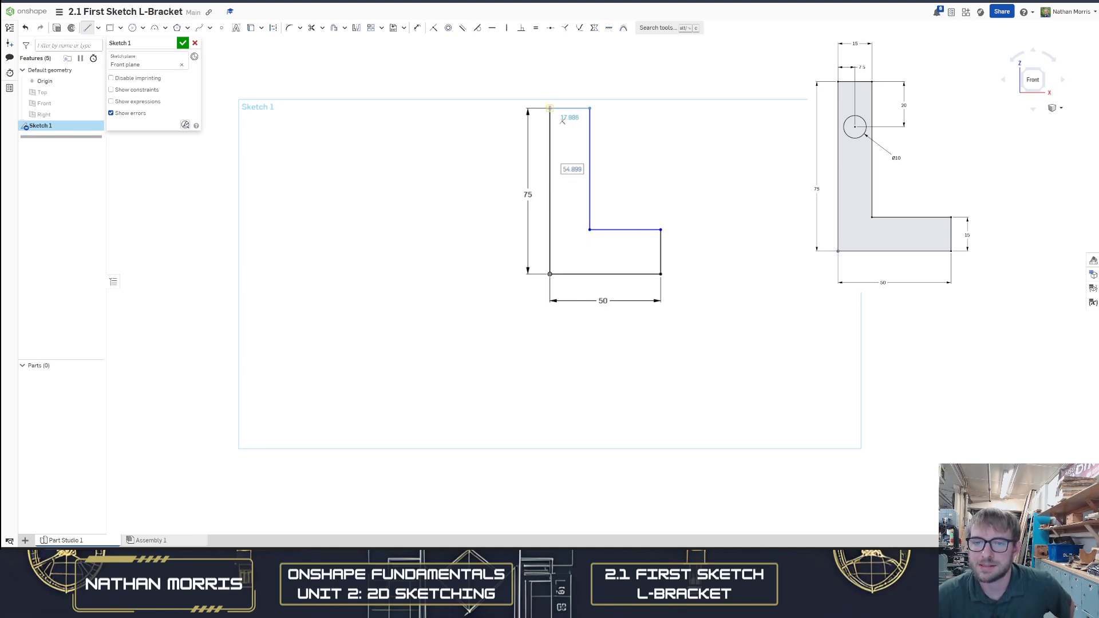
pyautogui.click(550, 107)
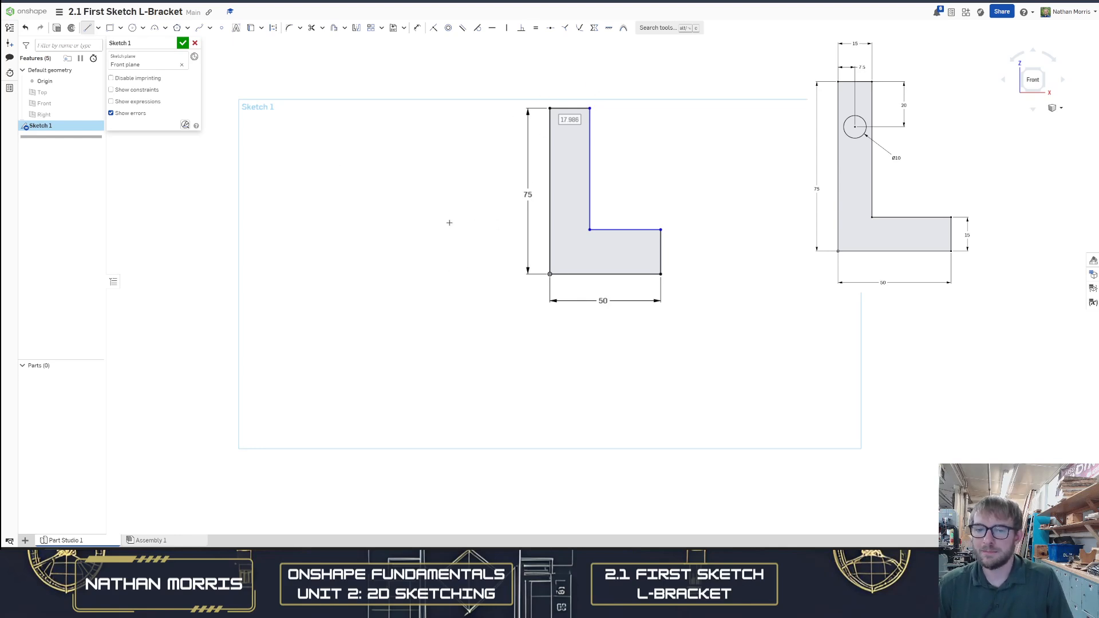
pyautogui.hotkey('ctrl', 'z')
pyautogui.hotkey('ctrl', 'z')
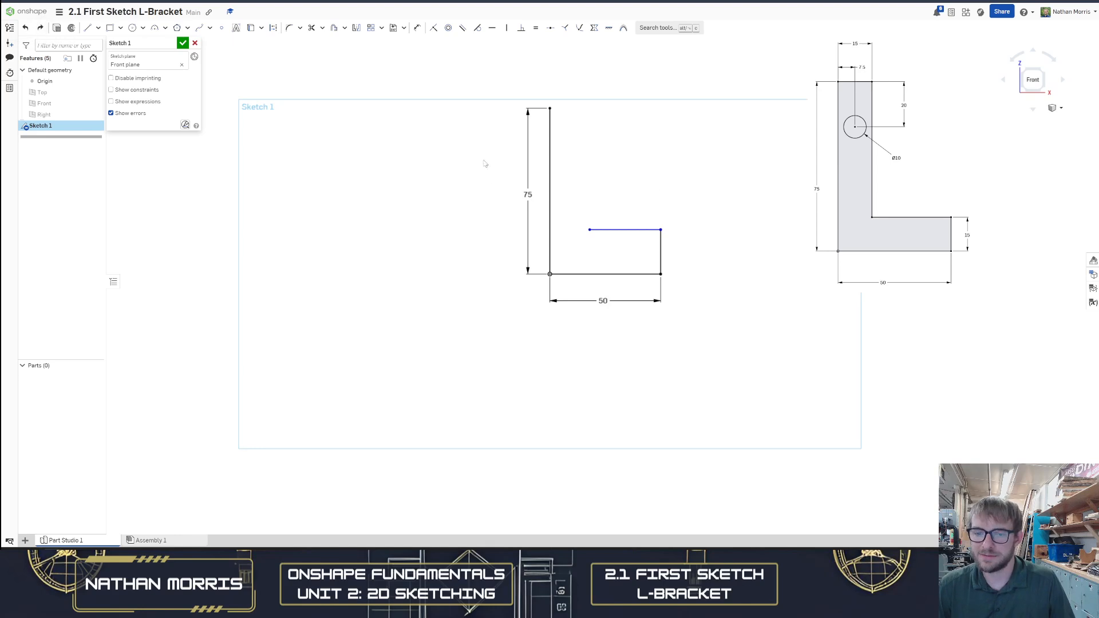
# Draw an inner vertical line about 49 mm up and close the profile with a line to the 75 mm line's top
pyautogui.press('l')
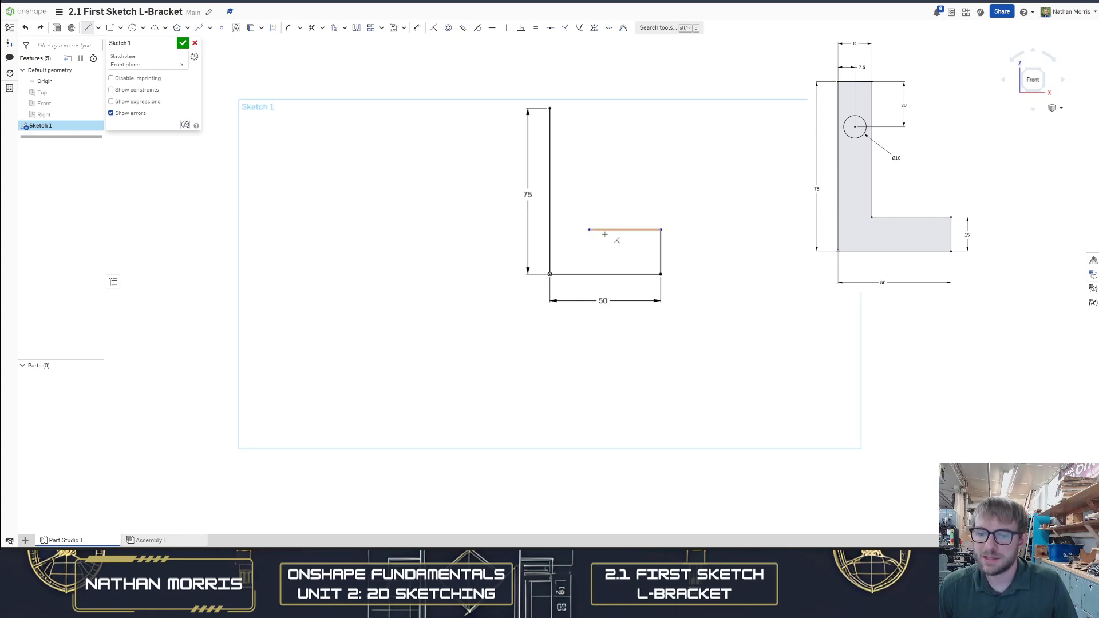
pyautogui.click(590, 229)
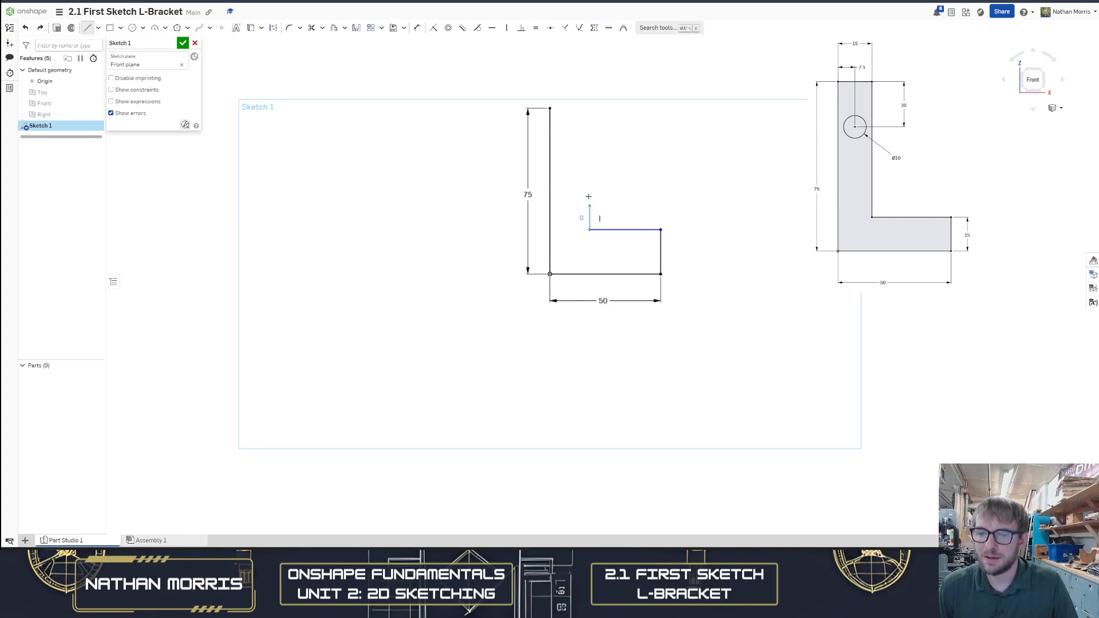
pyautogui.click(589, 122)
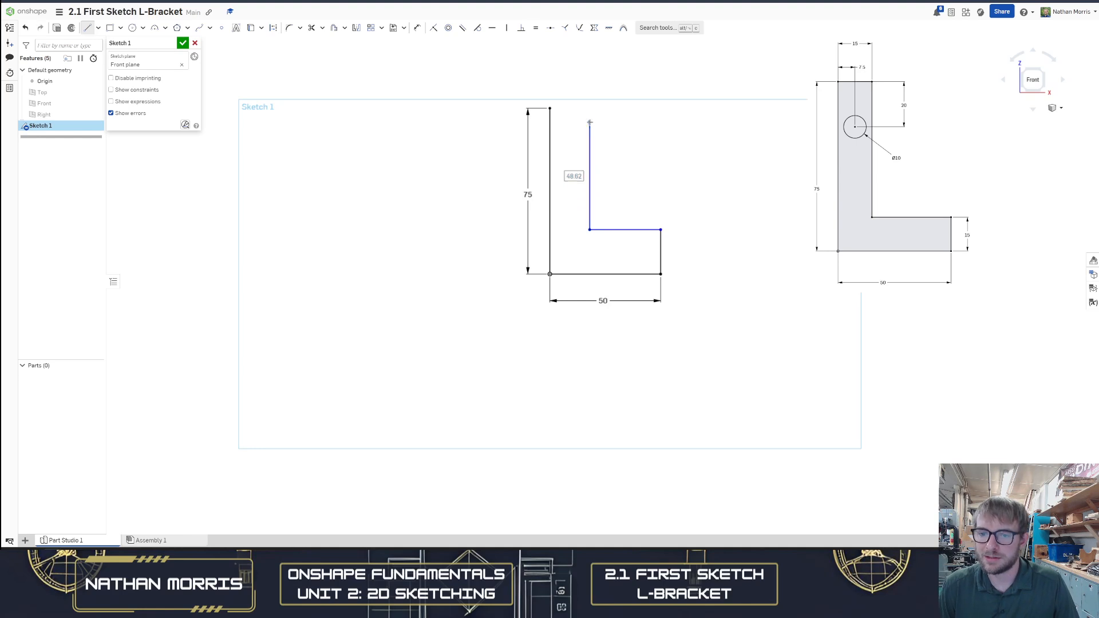
pyautogui.click(549, 109)
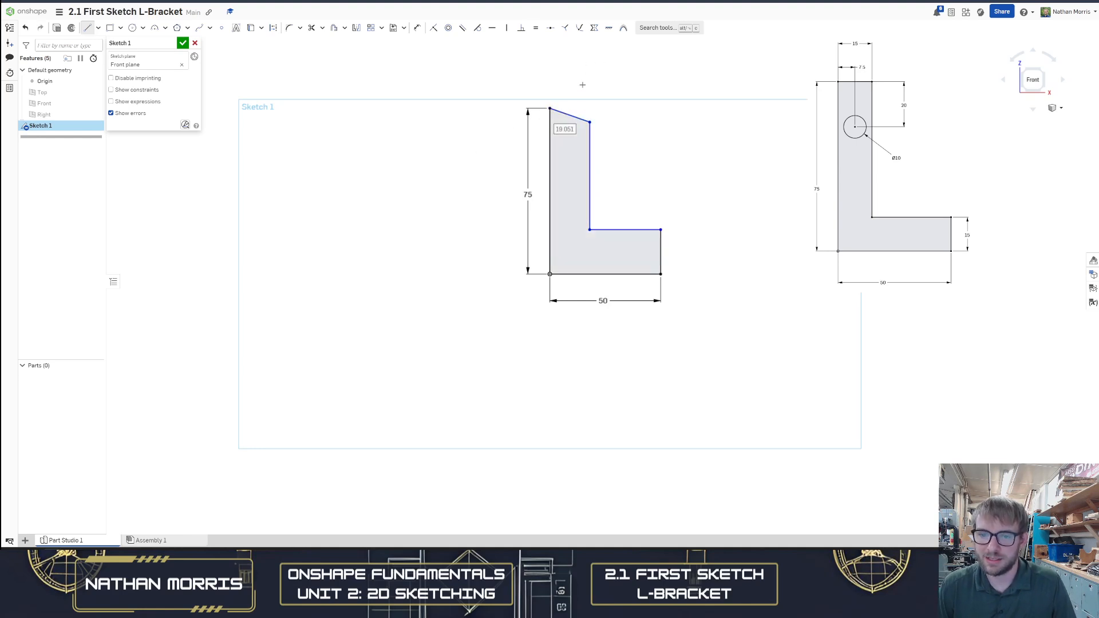
pyautogui.press('Escape')
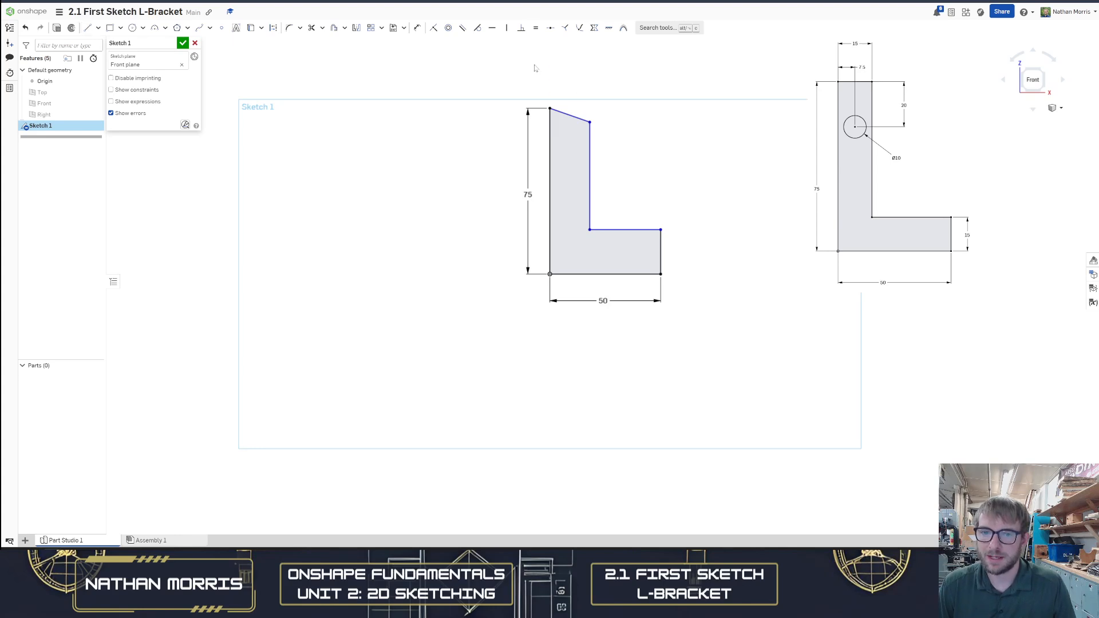
# Apply a Horizontal constraint to the top closing line
pyautogui.click(492, 28)
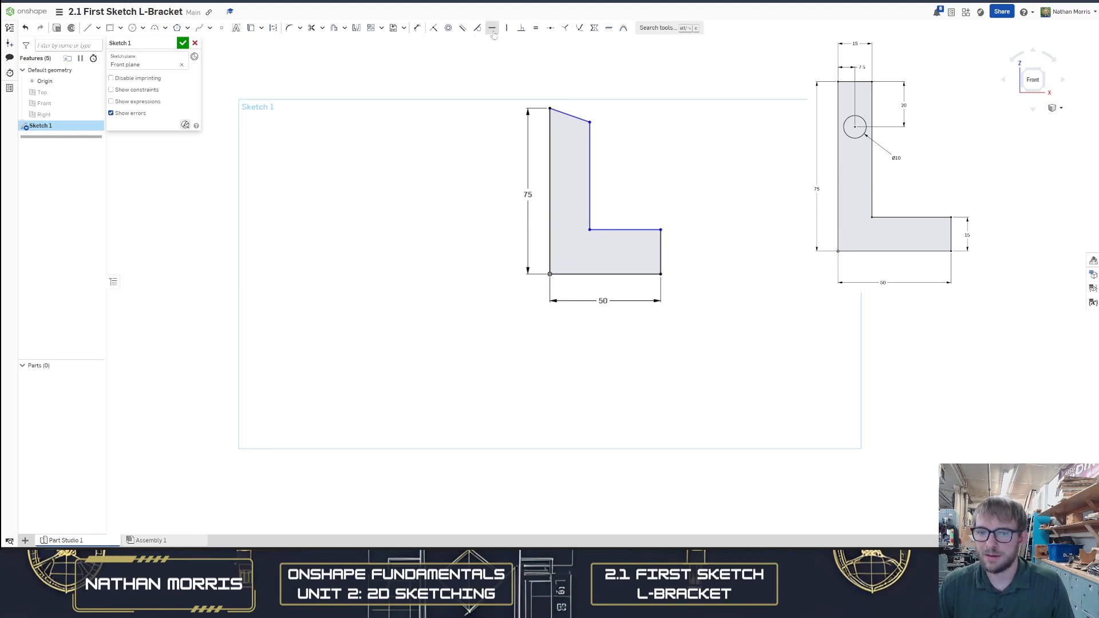
pyautogui.click(570, 115)
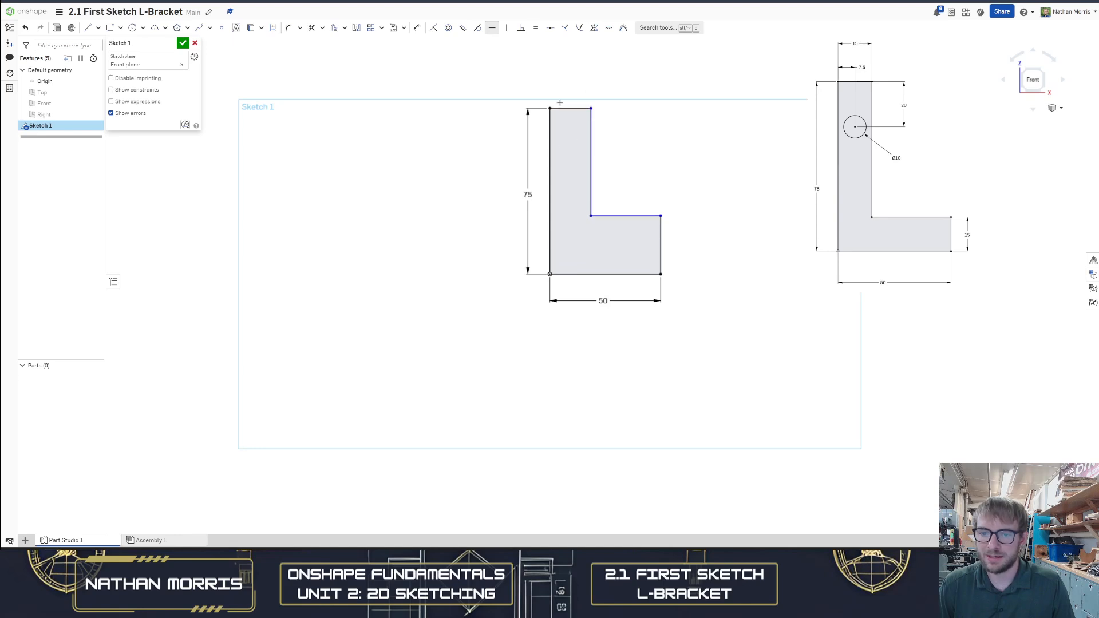
pyautogui.press('Escape')
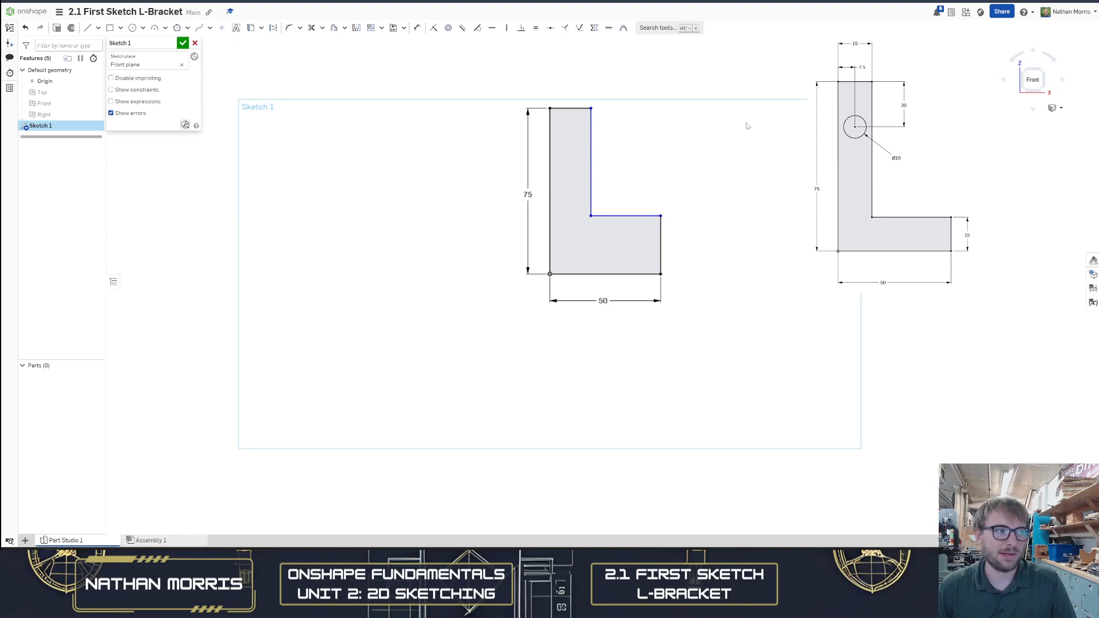
# Dimension the short right vertical edge and set it to 15 mm
pyautogui.press('d')
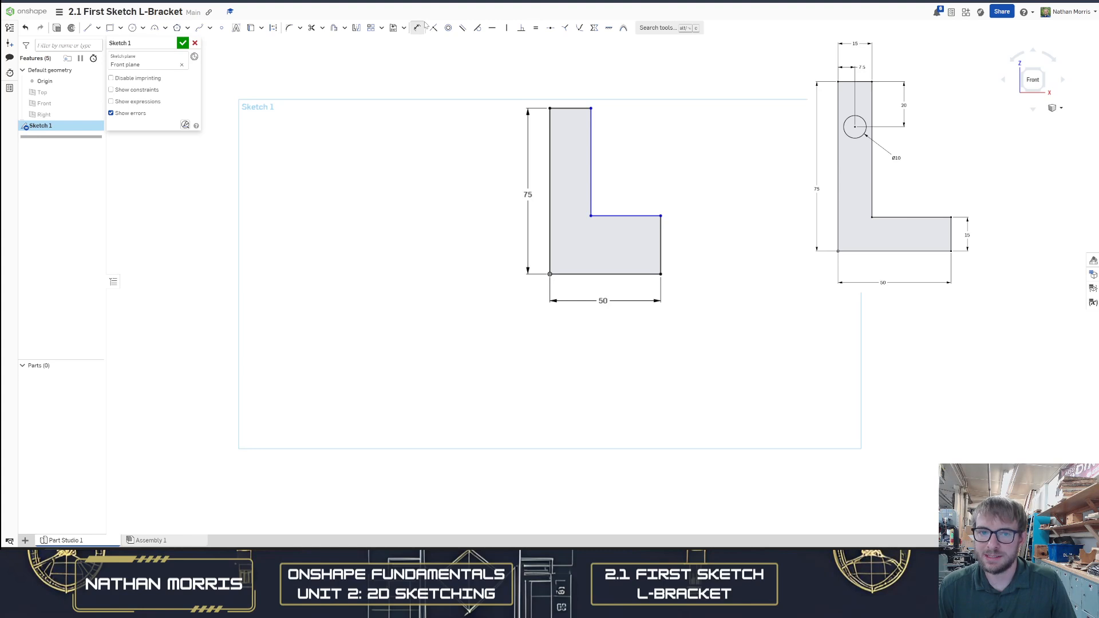
pyautogui.click(661, 245)
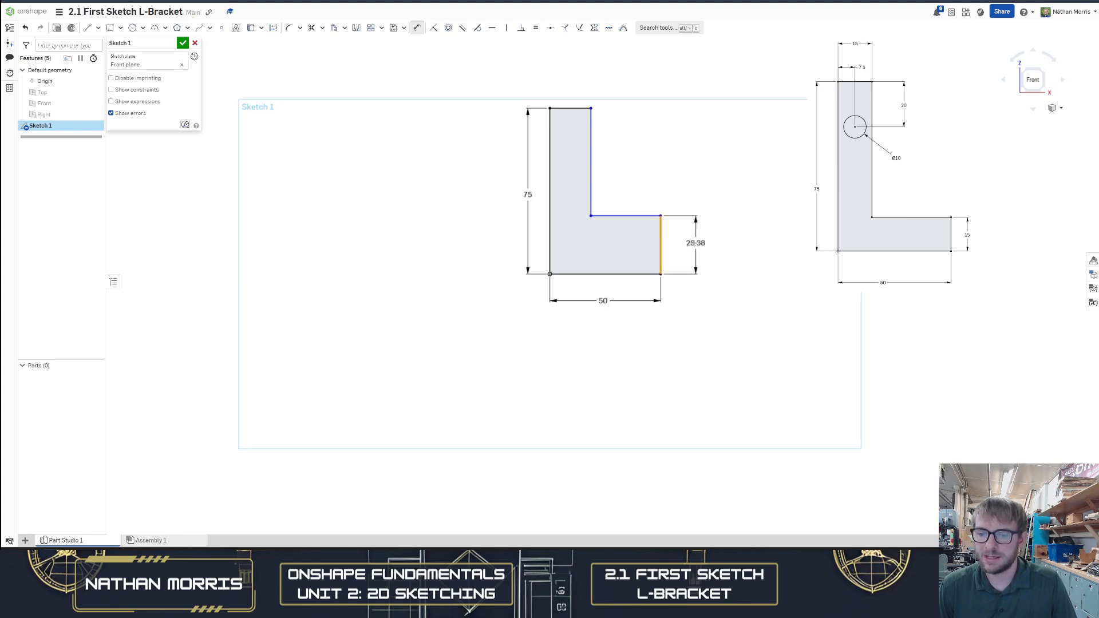
pyautogui.click(688, 247)
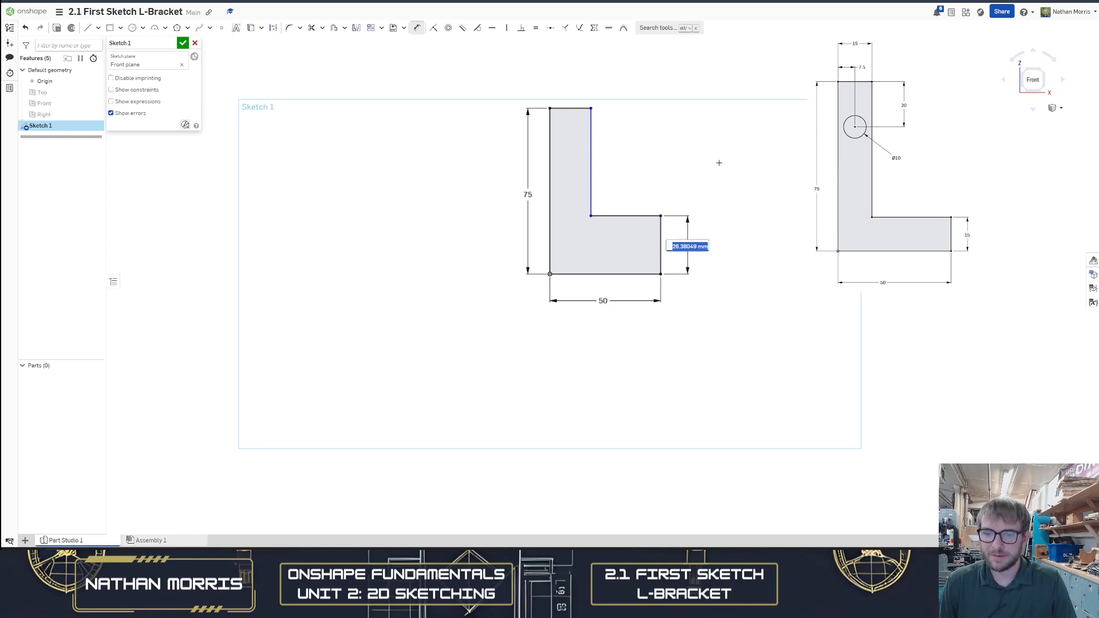
pyautogui.write('15')
pyautogui.press('Return')
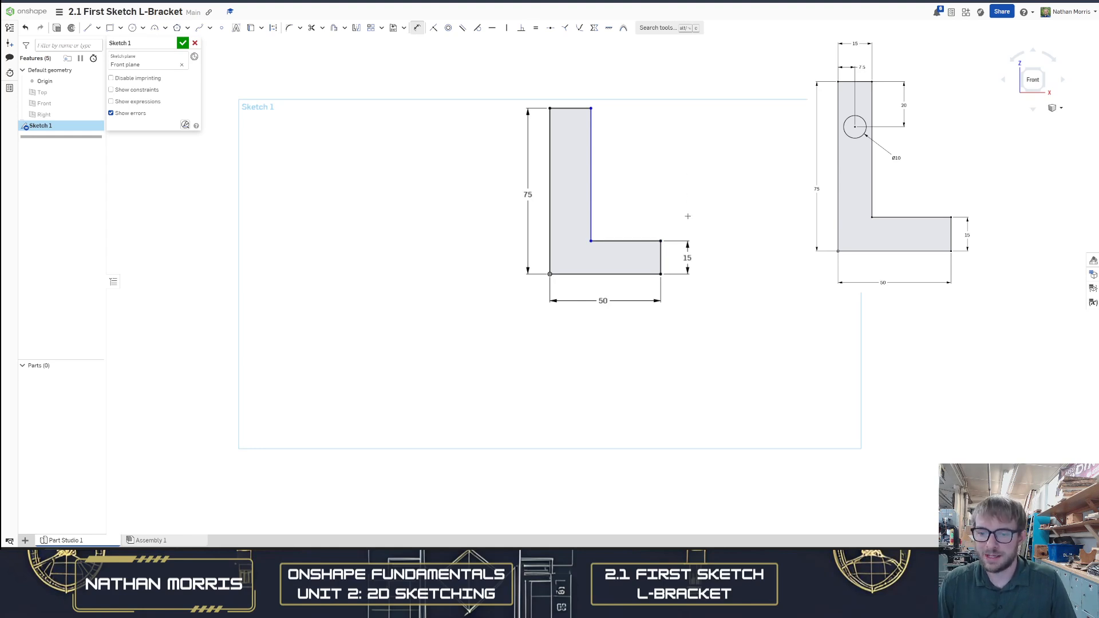
# Move the inner vertical edge outward to widen the upright leg, and dimension its top edge at 15 mm
pyautogui.click(591, 138)
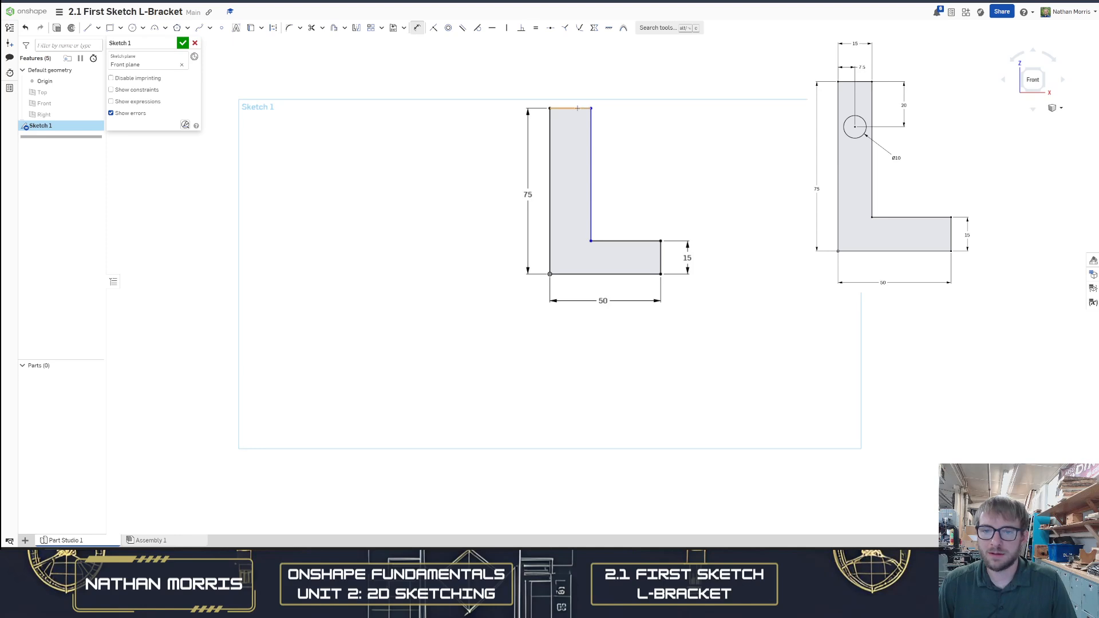
pyautogui.press('Escape')
pyautogui.moveTo(591, 140); pyautogui.dragTo(607, 165)
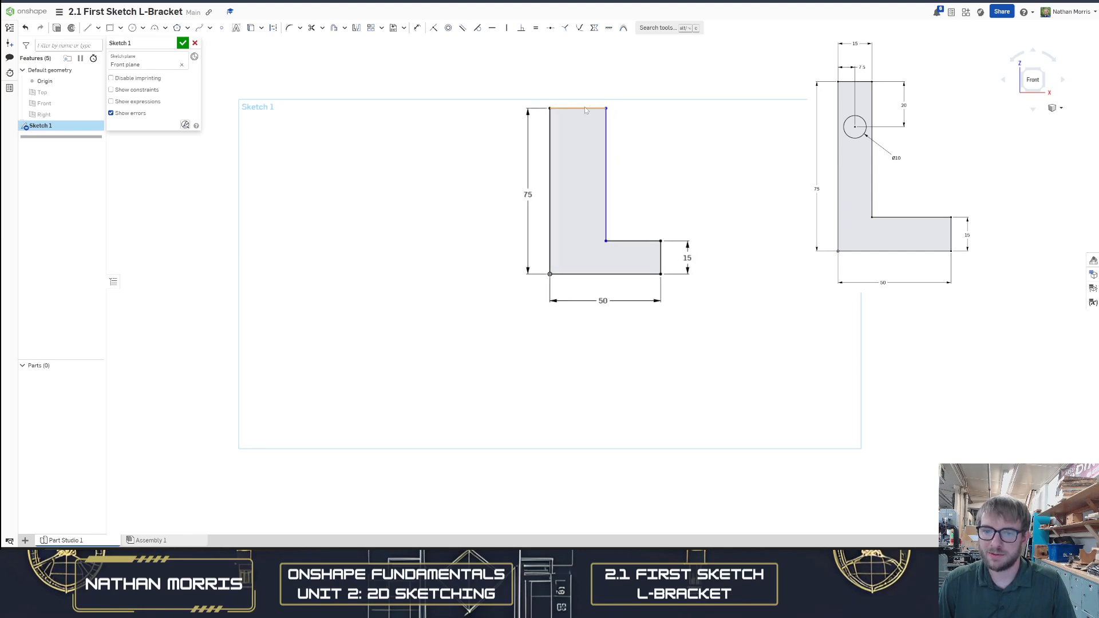
pyautogui.scroll(5, 595, 108)
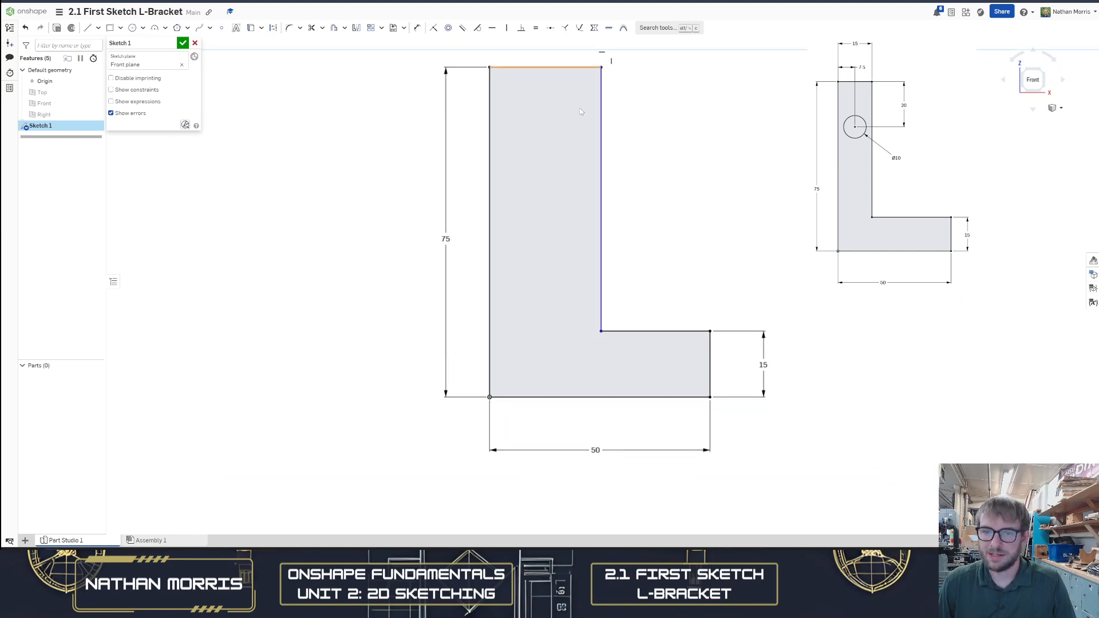
pyautogui.scroll(4, 590, 225)
pyautogui.scroll(-7, 613, 275)
pyautogui.press('d')
pyautogui.click(572, 153)
pyautogui.click(569, 123)
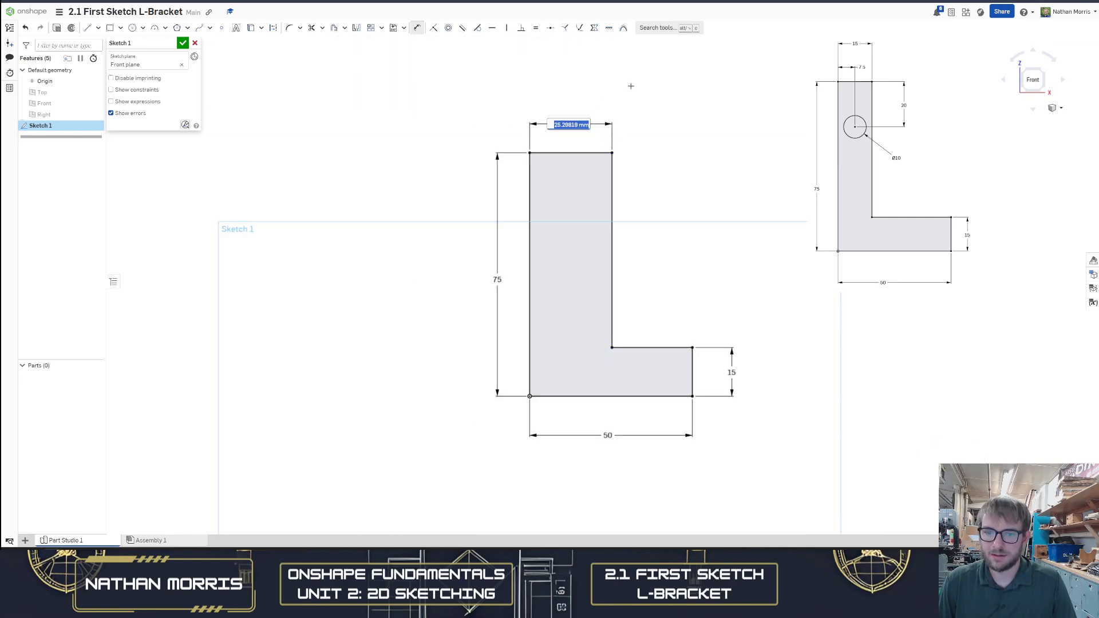
pyautogui.write('15')
pyautogui.press('Return')
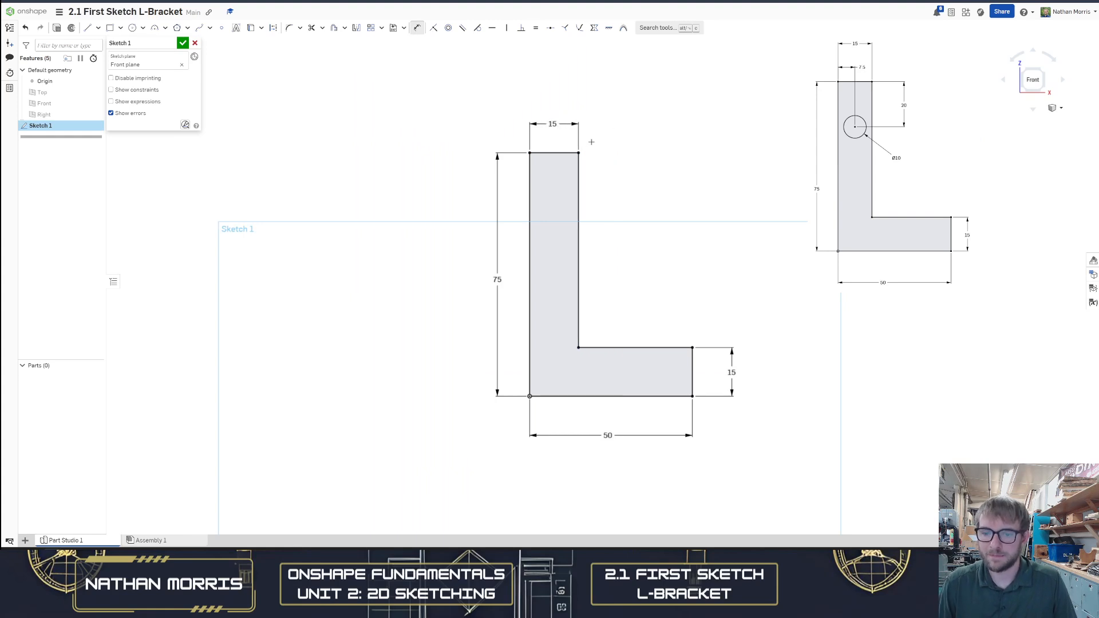
# Draw a center-point circle in the upper part of the upright leg and set its diameter to 10 mm
pyautogui.scroll(-1, 611, 246)
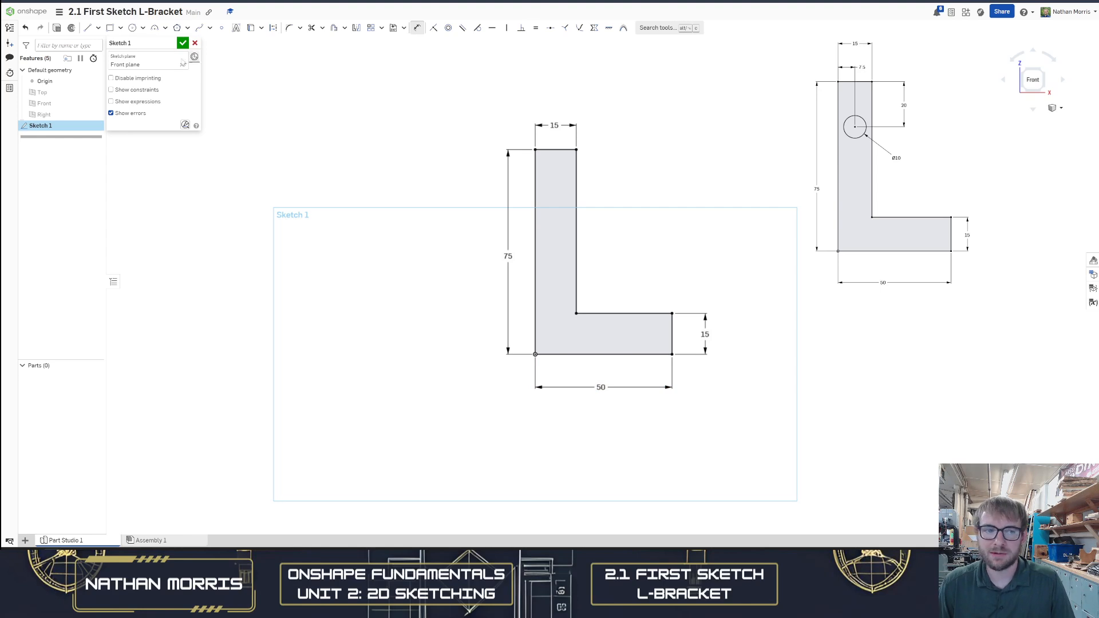
pyautogui.click(143, 28)
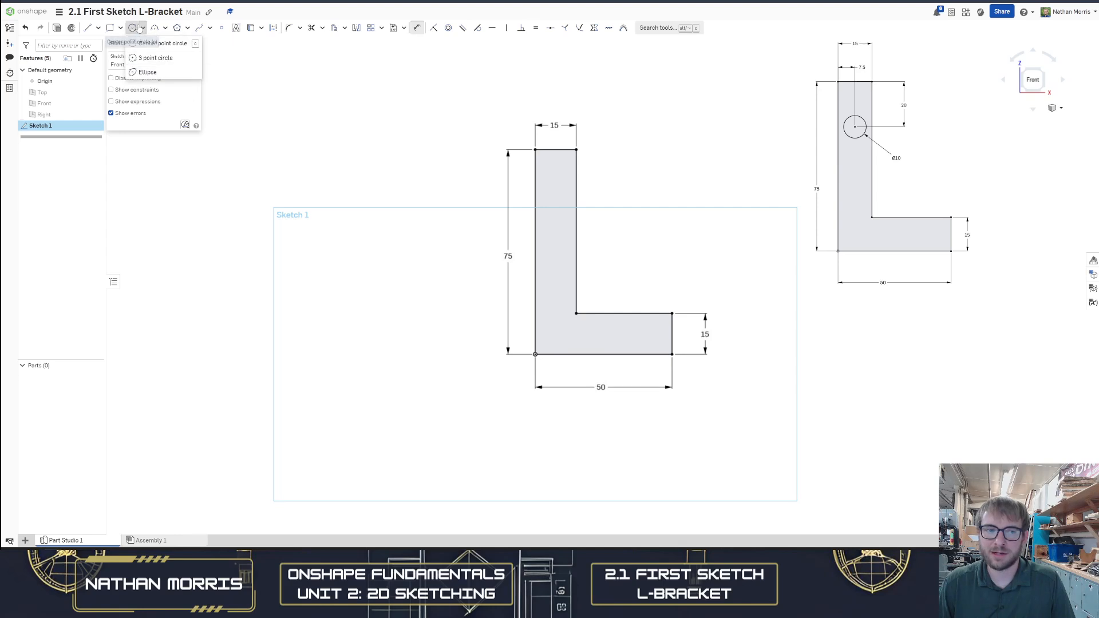
pyautogui.click(133, 31)
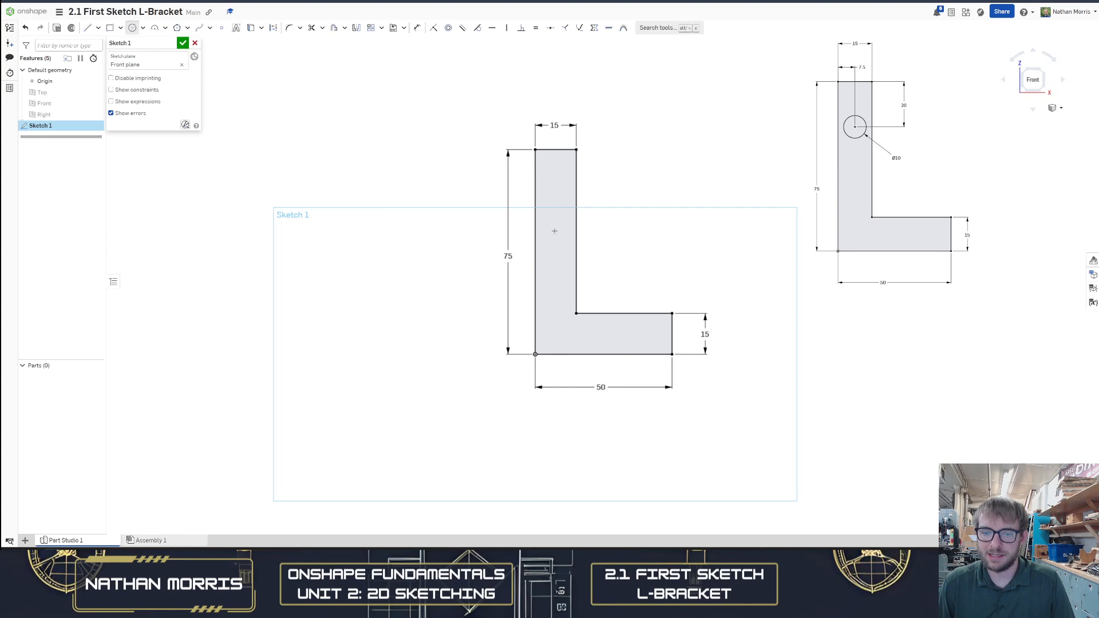
pyautogui.click(552, 217)
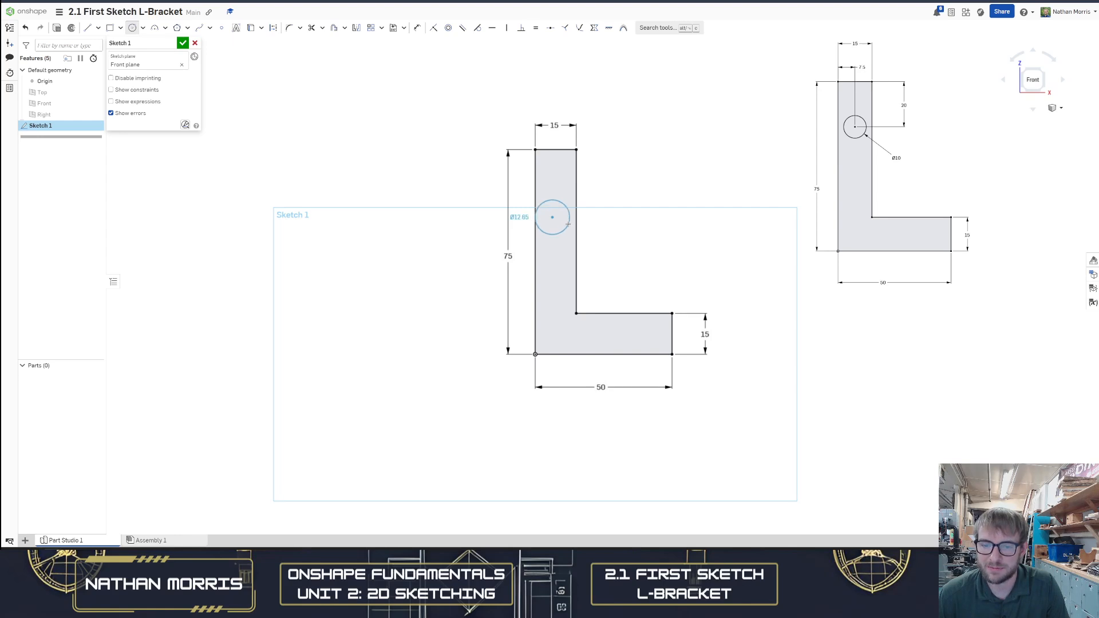
pyautogui.click(567, 223)
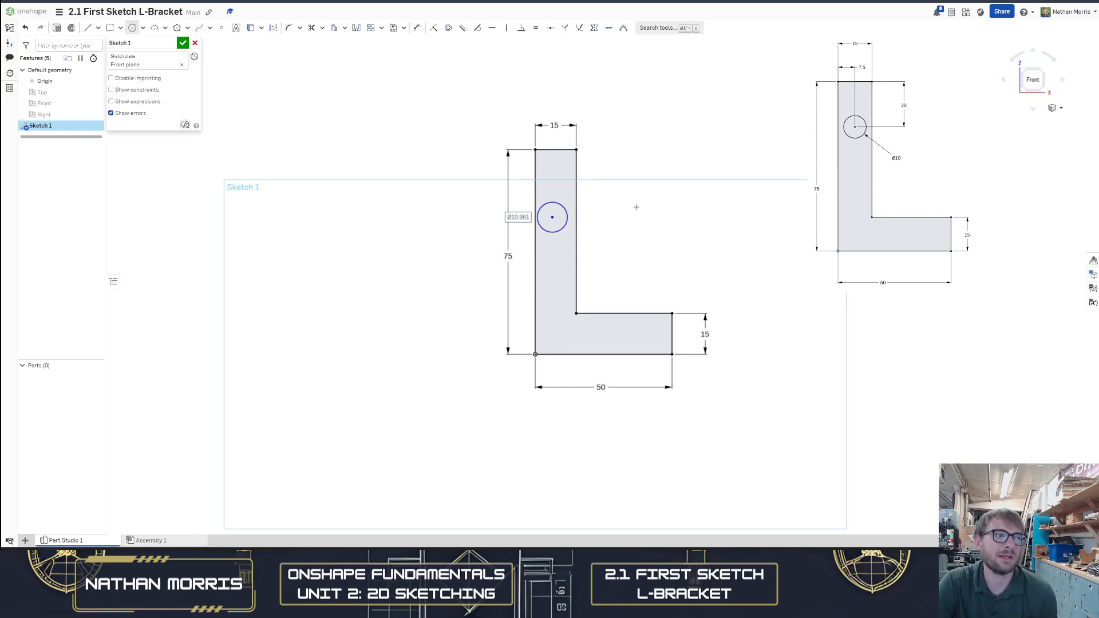
pyautogui.write('10')
pyautogui.press('Return')
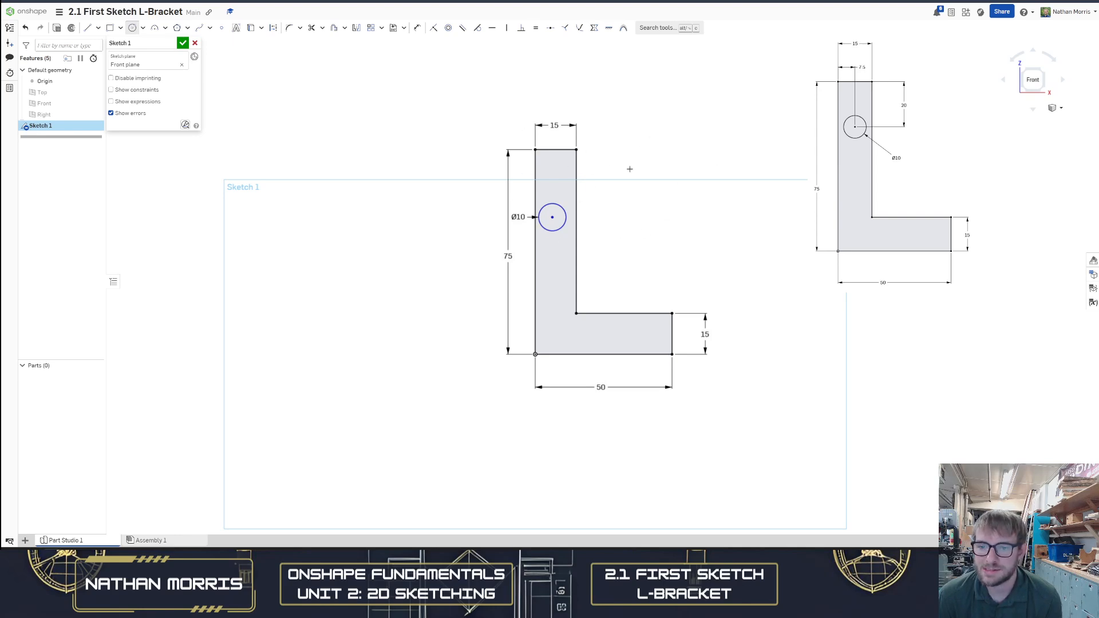
# Open the workspace units settings and review the default length unit, keeping Millimeter
pyautogui.scroll(3, 544, 228)
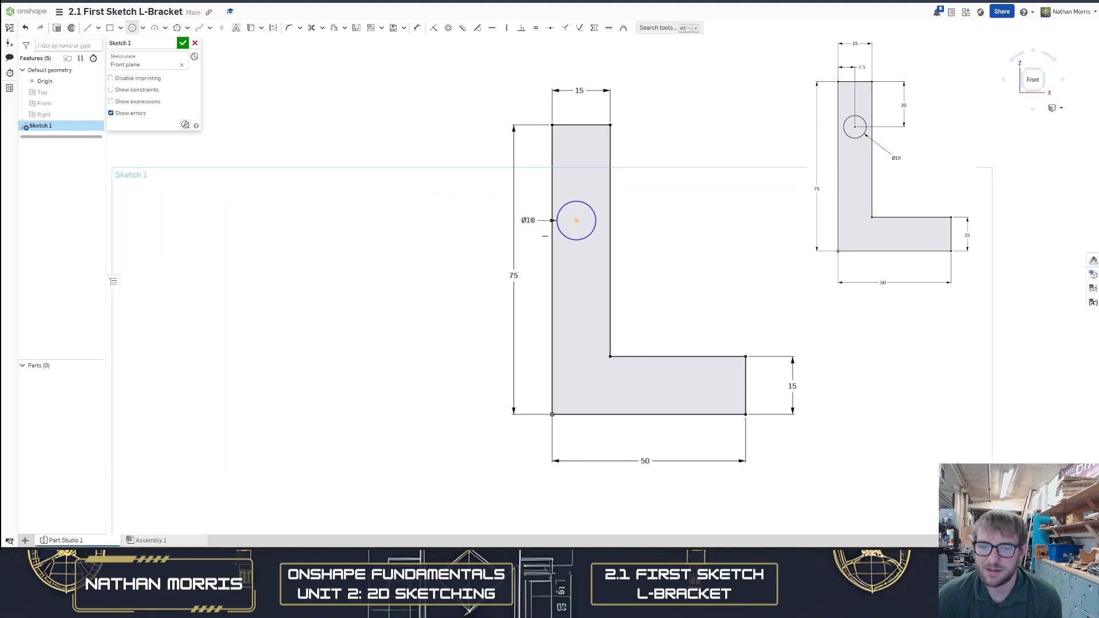
pyautogui.scroll(-1, 531, 220)
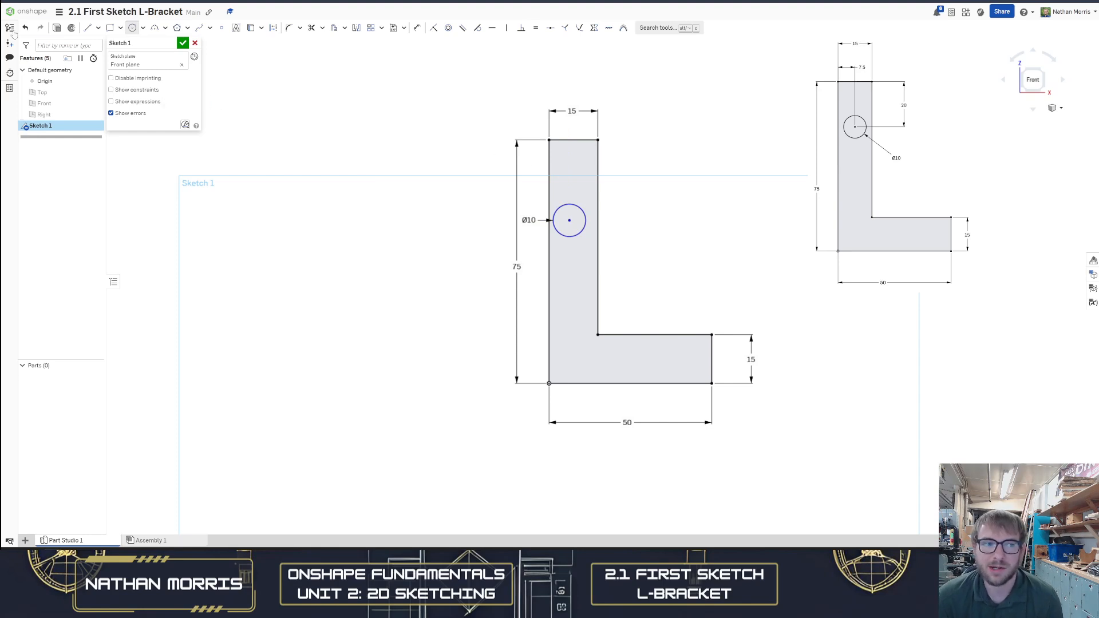
pyautogui.click(60, 12)
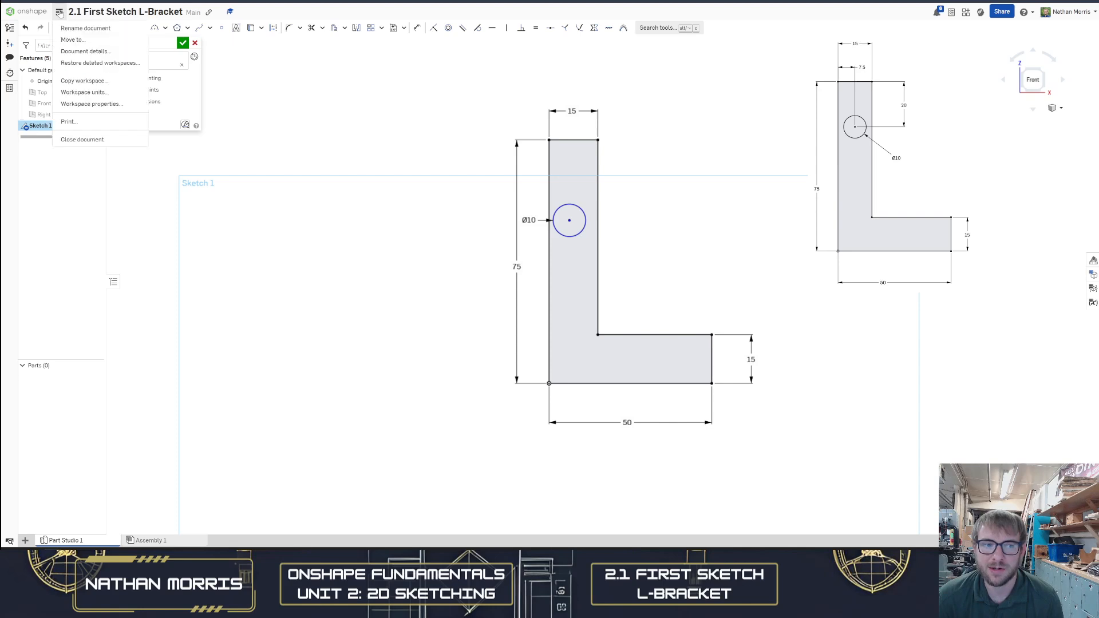
pyautogui.click(1069, 12)
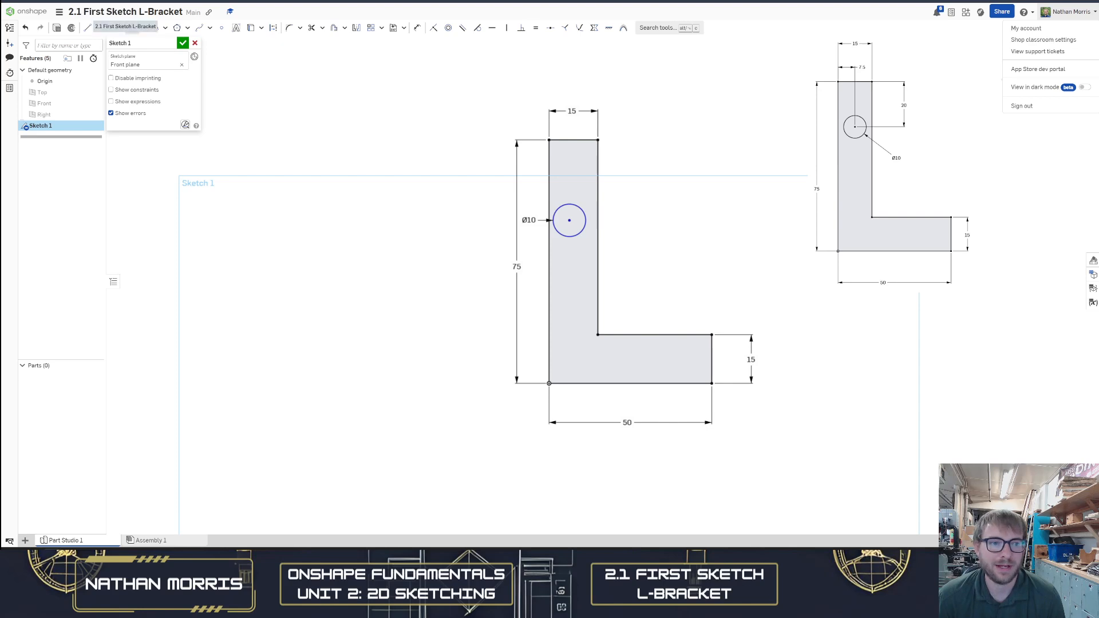
pyautogui.click(59, 12)
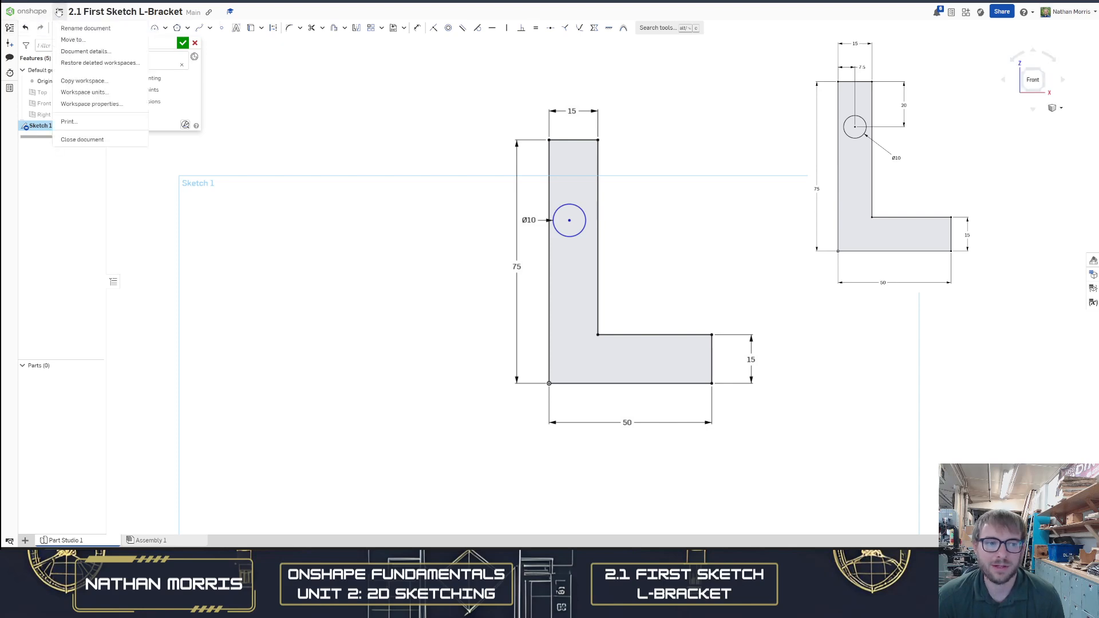
pyautogui.click(86, 92)
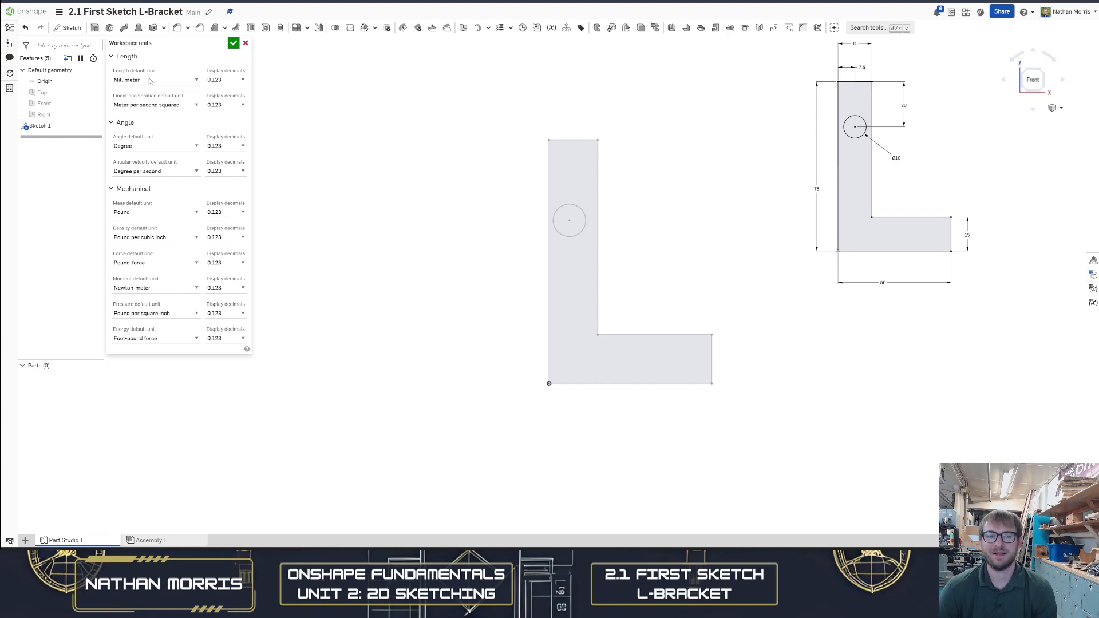
pyautogui.click(198, 81)
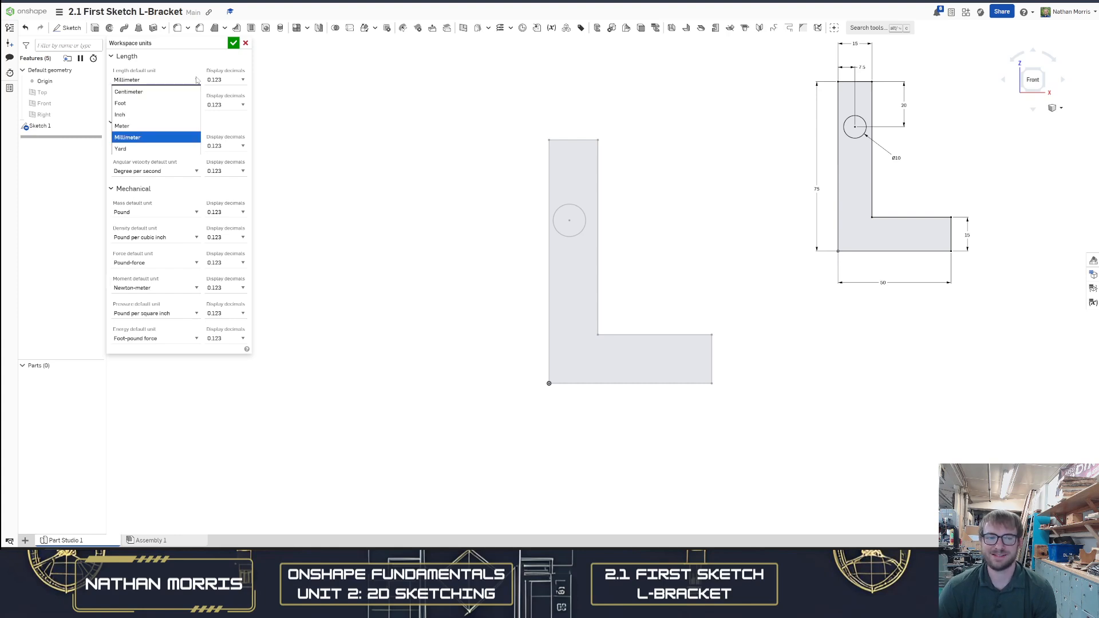
pyautogui.click(197, 80)
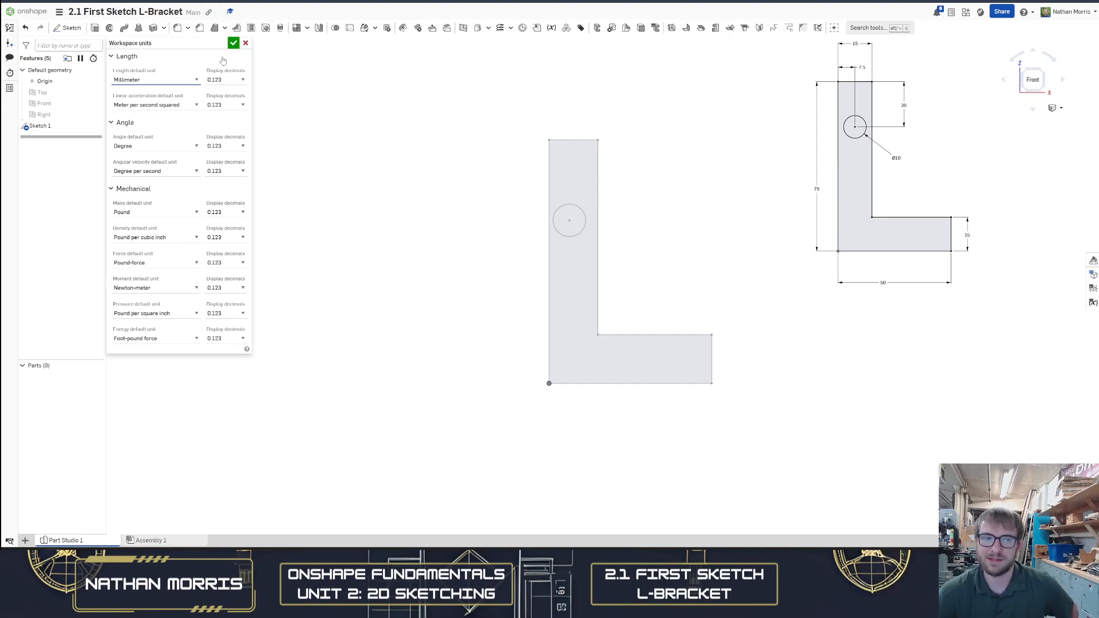
pyautogui.click(233, 42)
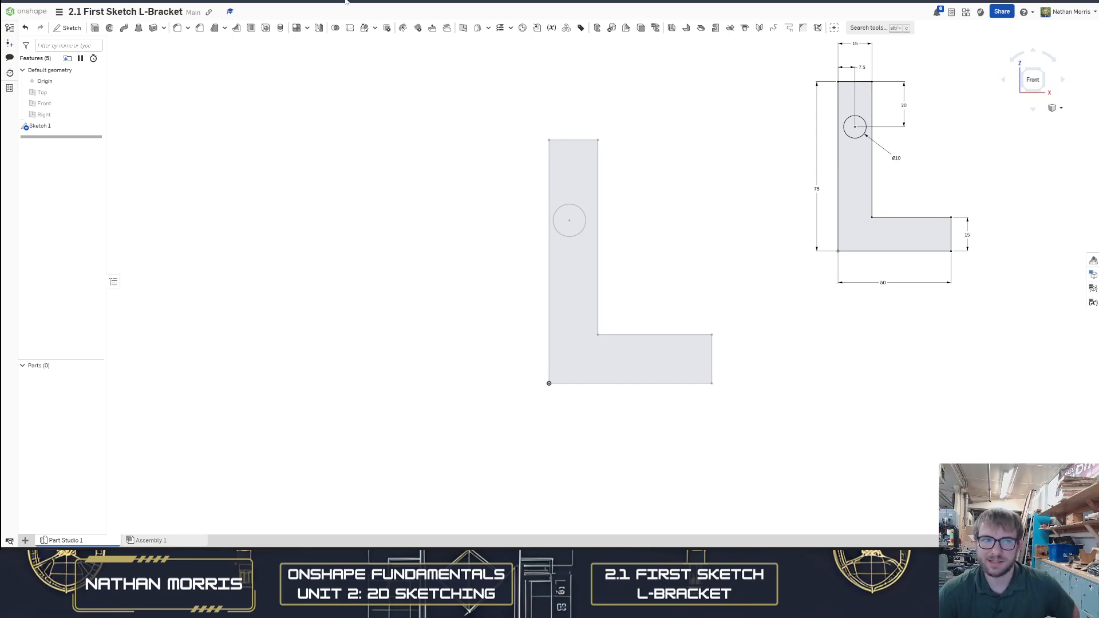
# Reopen Sketch 1 for editing and set the circle's diameter to 10 in
pyautogui.doubleClick(65, 129)
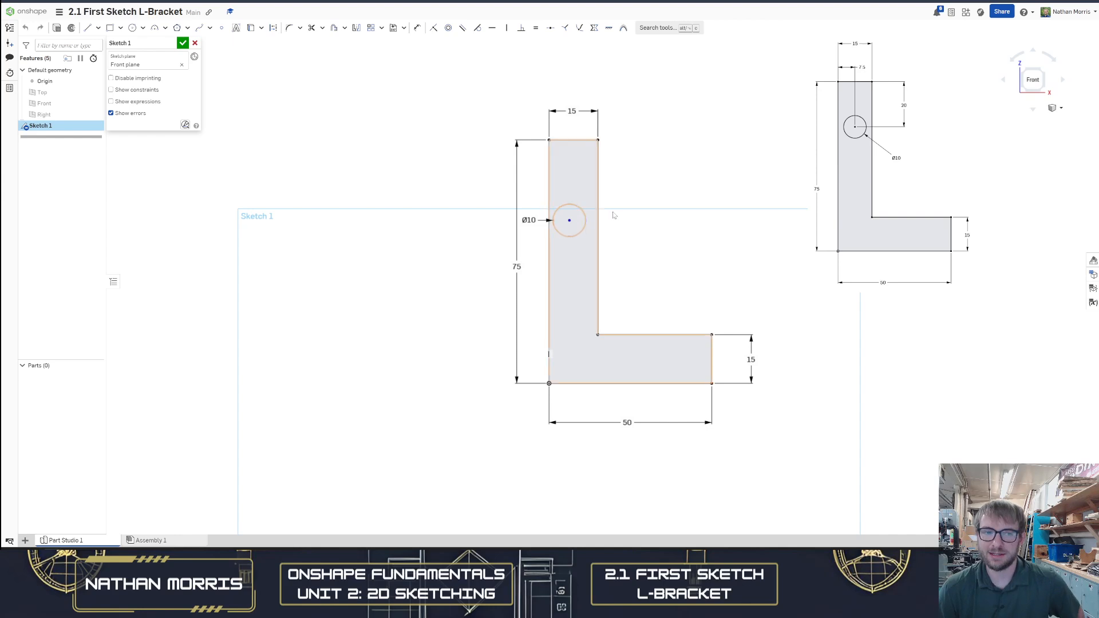
pyautogui.doubleClick(528, 222)
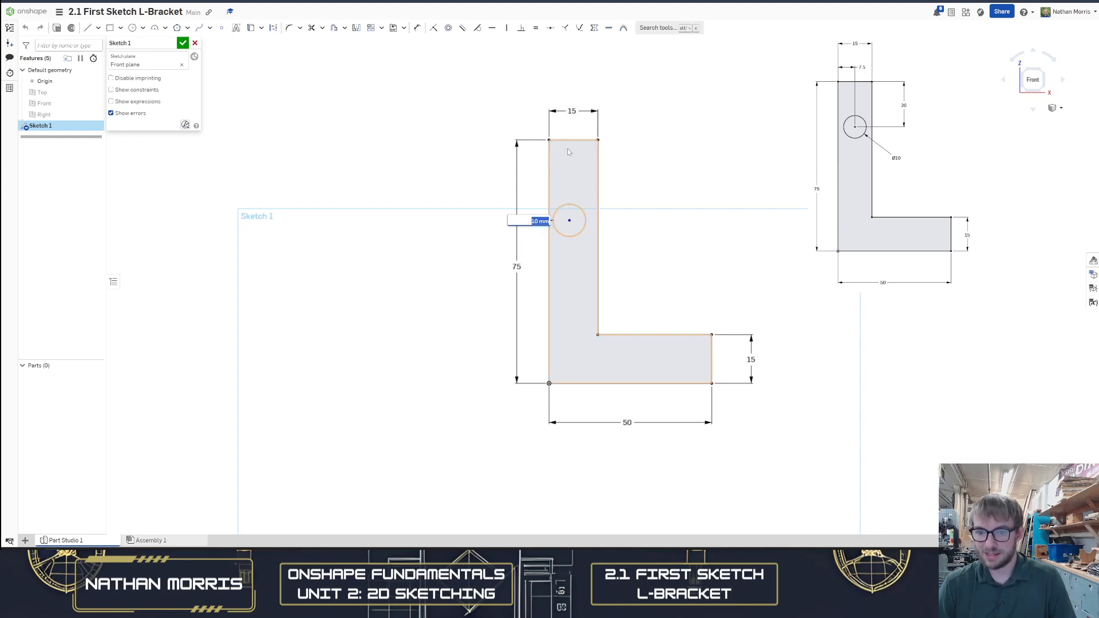
pyautogui.write('10')
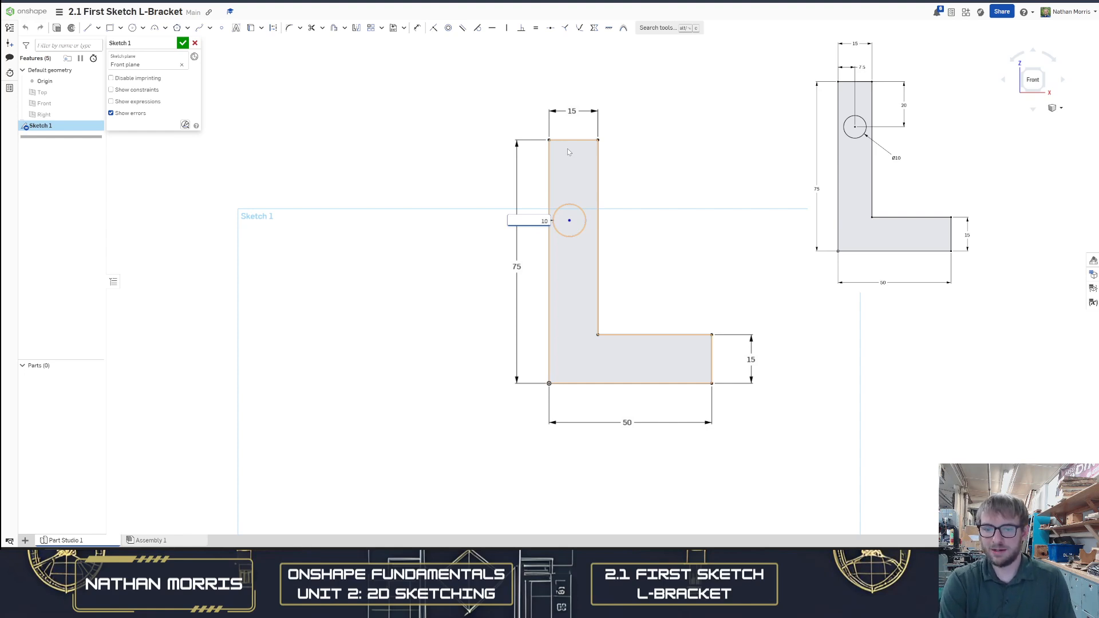
pyautogui.write(' in')
pyautogui.press('Return')
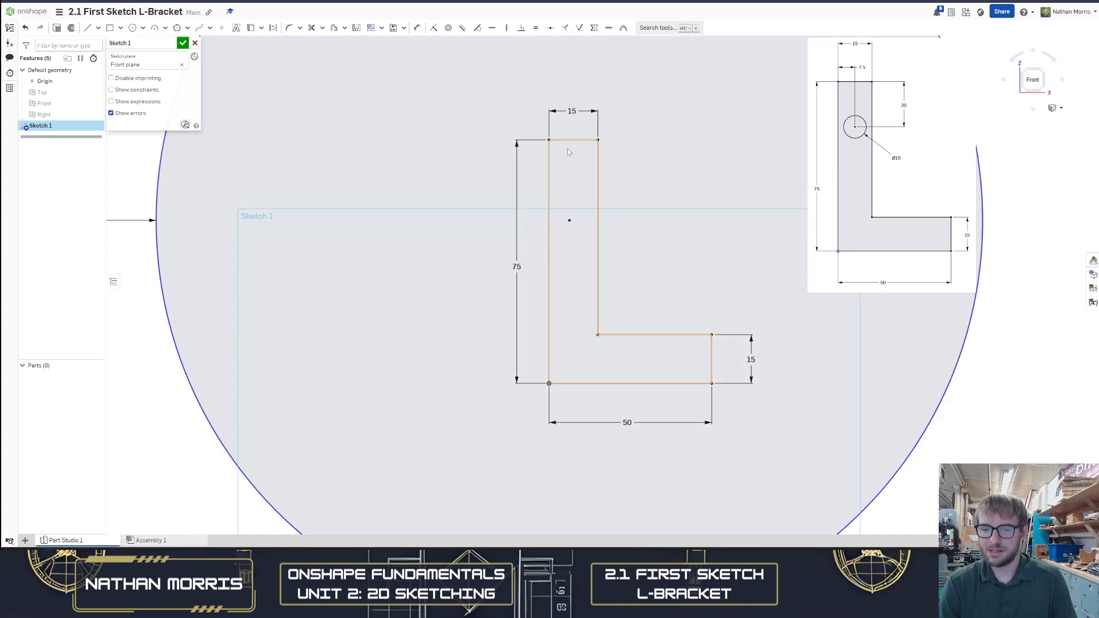
# Set the circle's diameter back to 10 mm
pyautogui.scroll(-3, 709, 296)
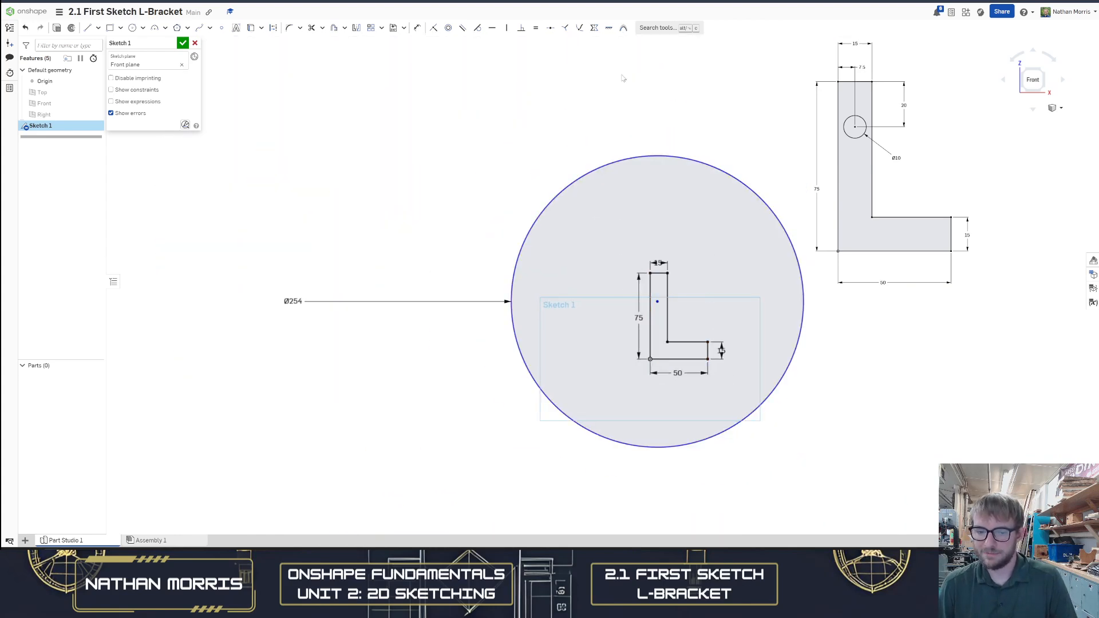
pyautogui.scroll(-3, 665, 247)
pyautogui.scroll(2, 694, 459)
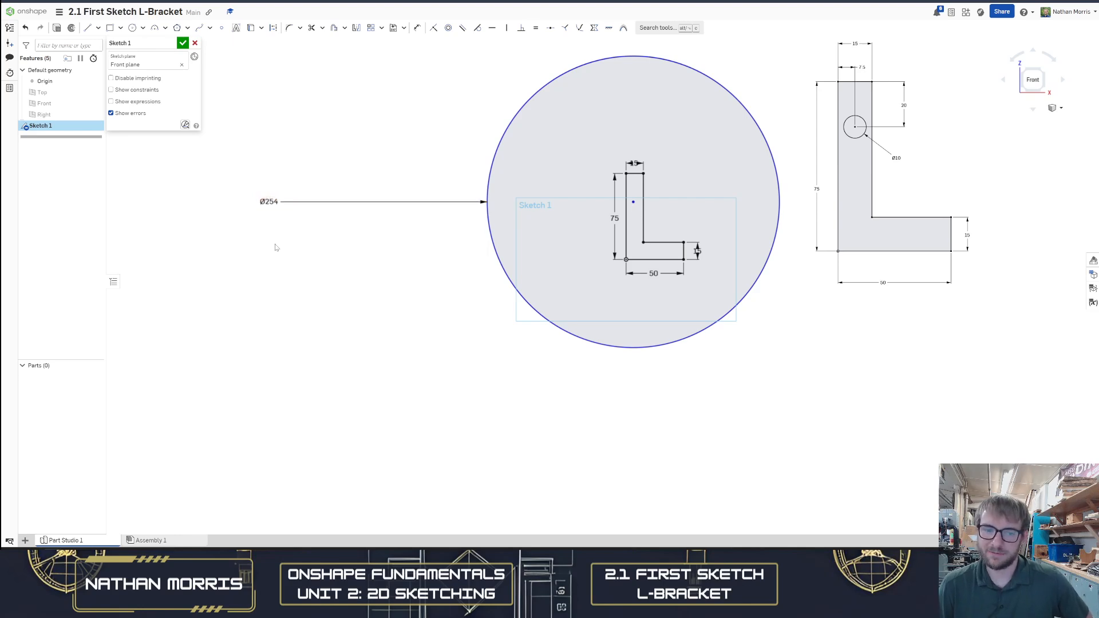
pyautogui.doubleClick(272, 202)
pyautogui.write('10')
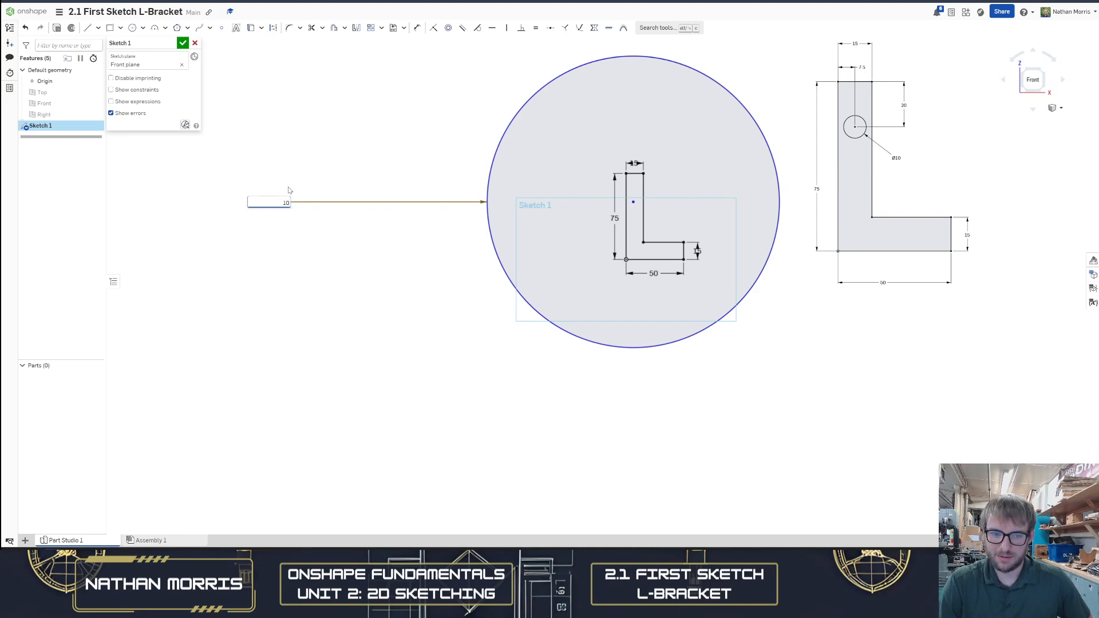
pyautogui.write(' mm')
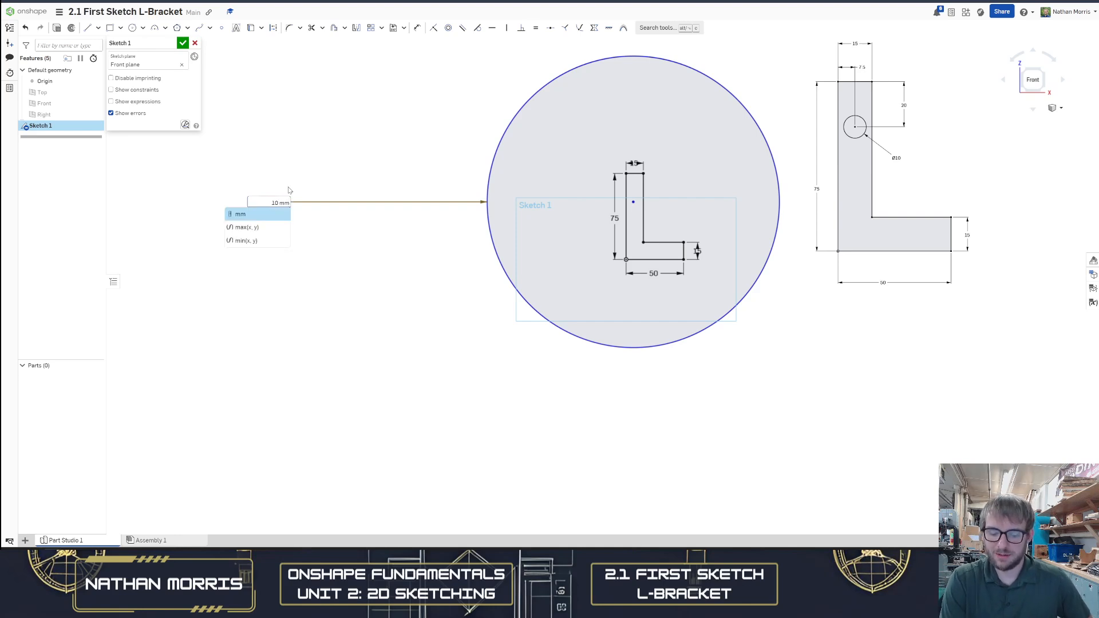
pyautogui.press('Return')
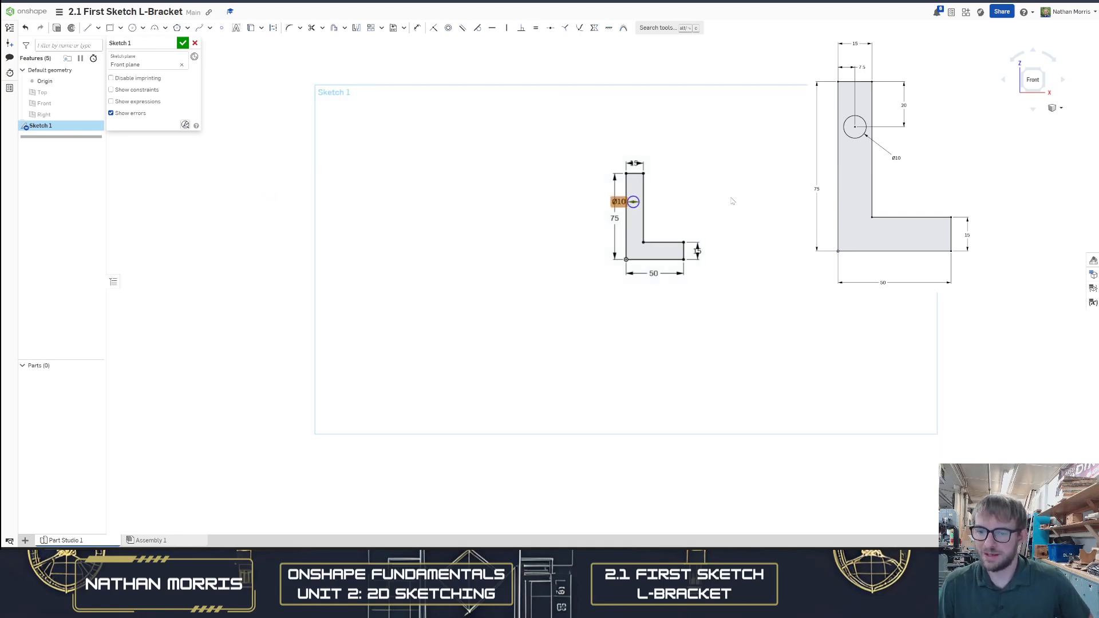
# Dimension the horizontal distance from the upright leg's left edge to the circle centre as 7.5 mm
pyautogui.scroll(3, 742, 192)
pyautogui.scroll(3, 537, 201)
pyautogui.scroll(-1, 538, 202)
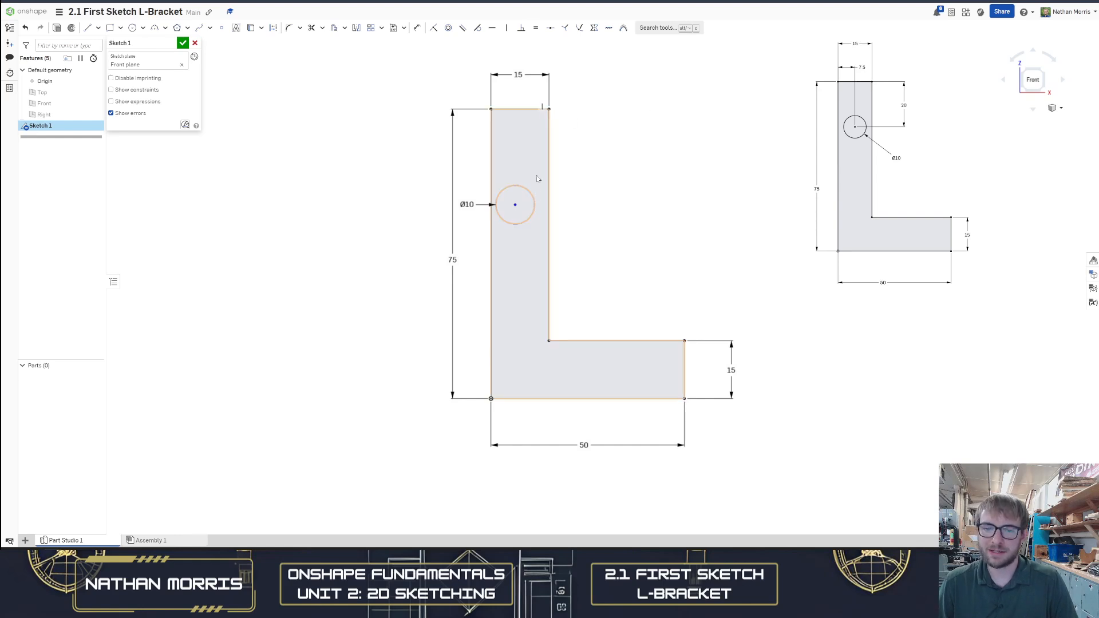
pyautogui.press('d')
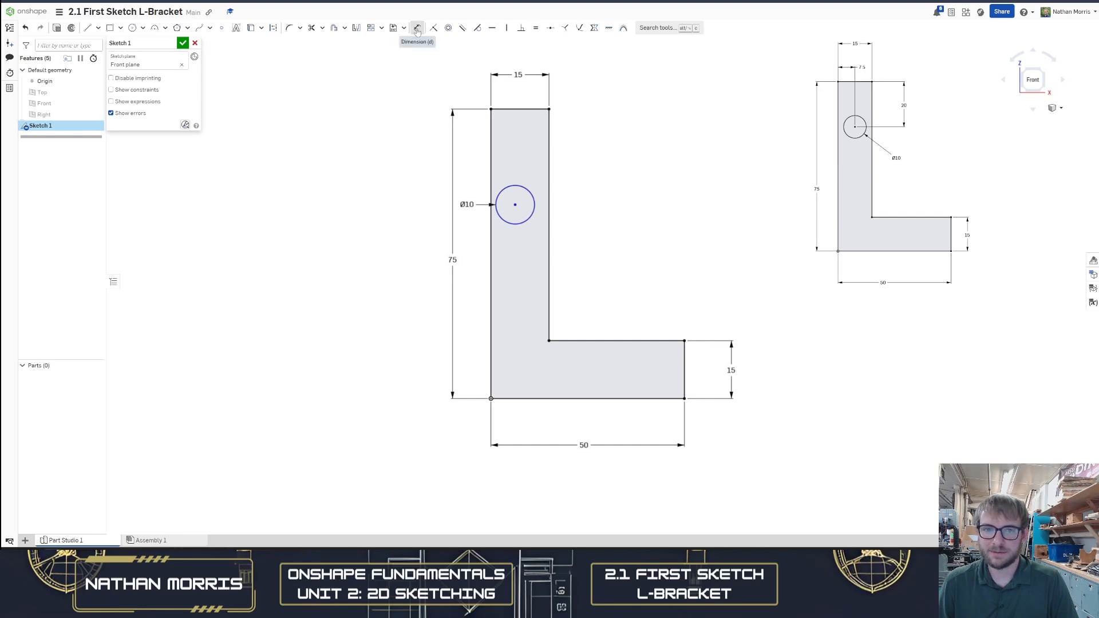
pyautogui.click(516, 205)
pyautogui.click(493, 172)
pyautogui.click(511, 96)
pyautogui.write('7')
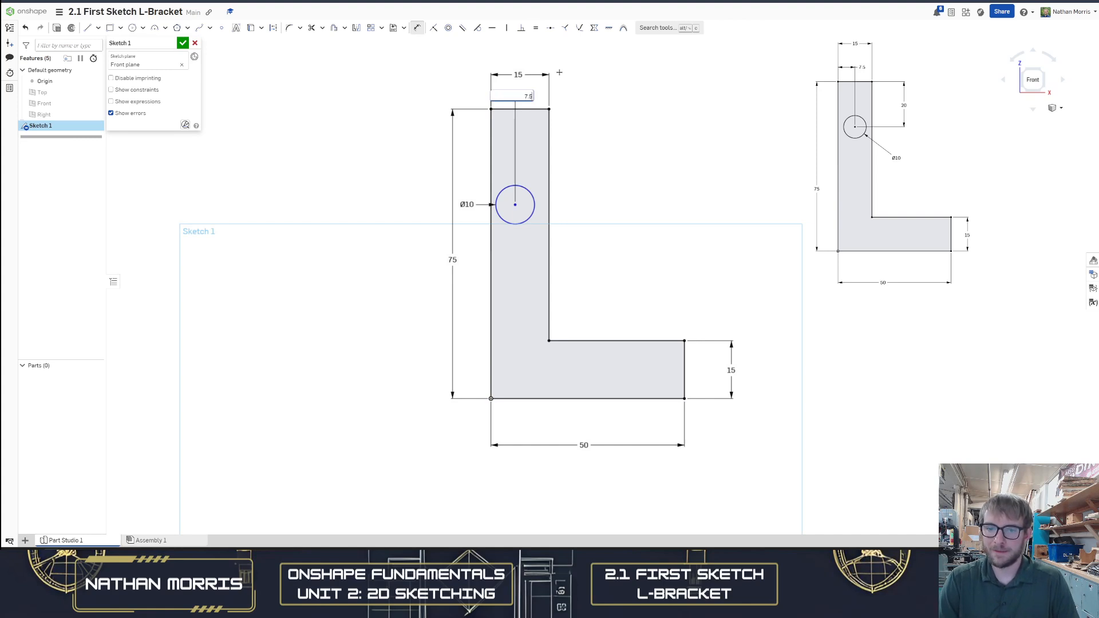
pyautogui.write('.5')
pyautogui.press('Return')
pyautogui.moveTo(518, 93); pyautogui.dragTo(533, 95)
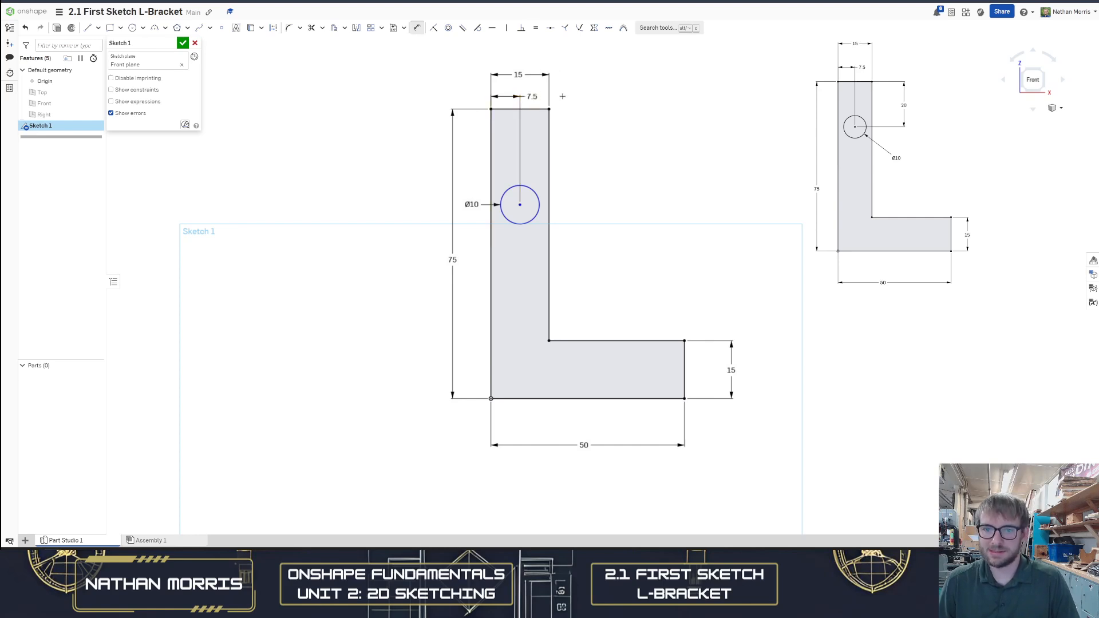
# Dimension the vertical distance from the upright leg's top edge to the circle centre as 20 mm
pyautogui.click(521, 205)
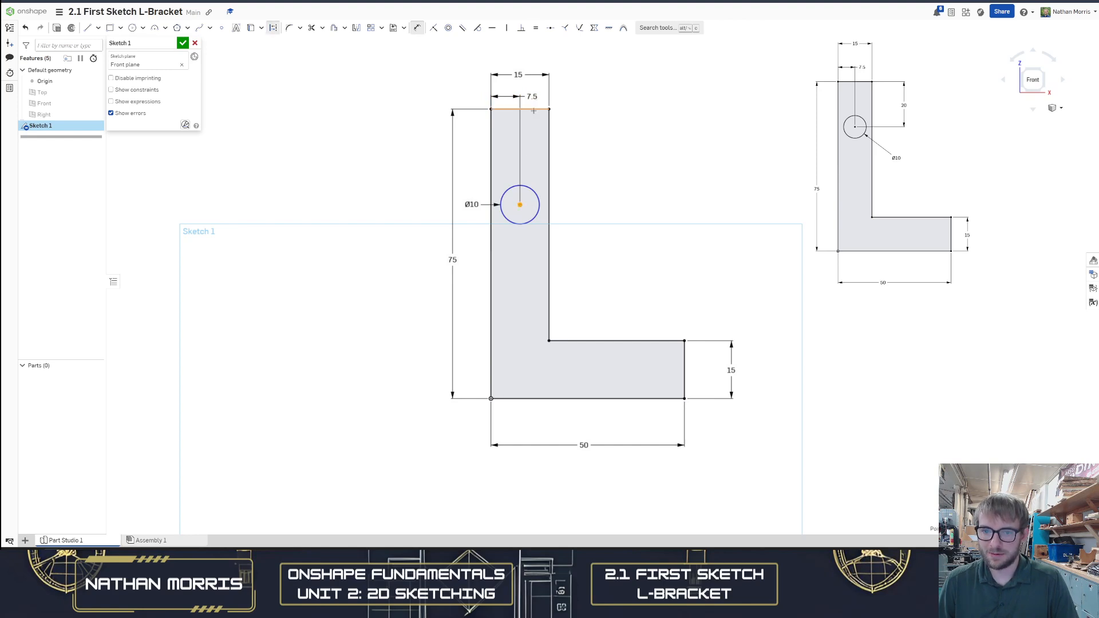
pyautogui.click(534, 109)
pyautogui.click(605, 135)
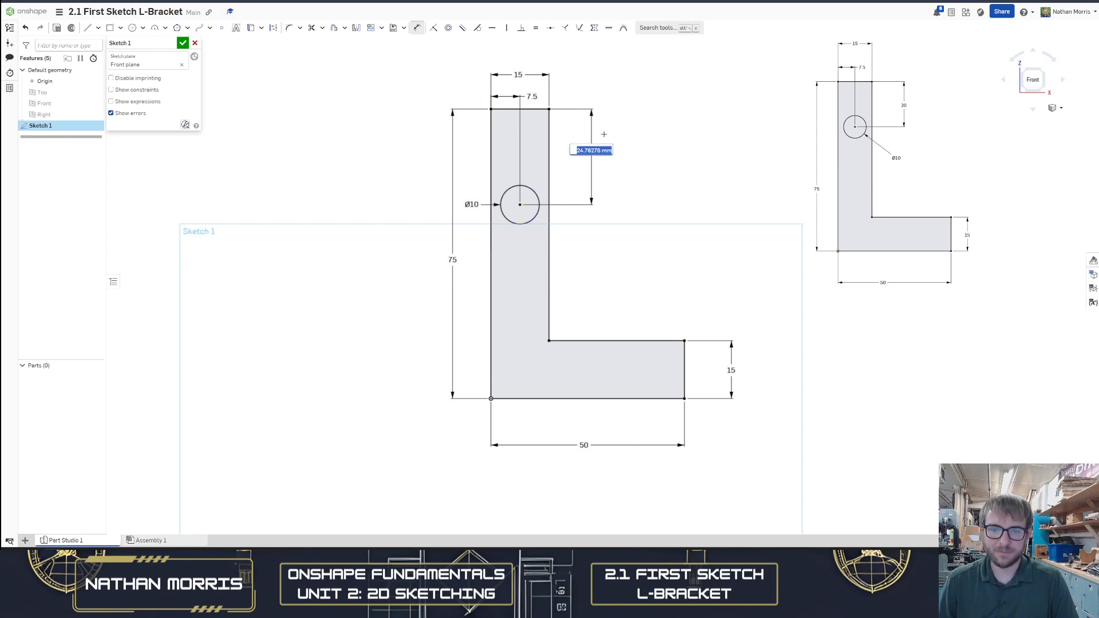
pyautogui.write('20')
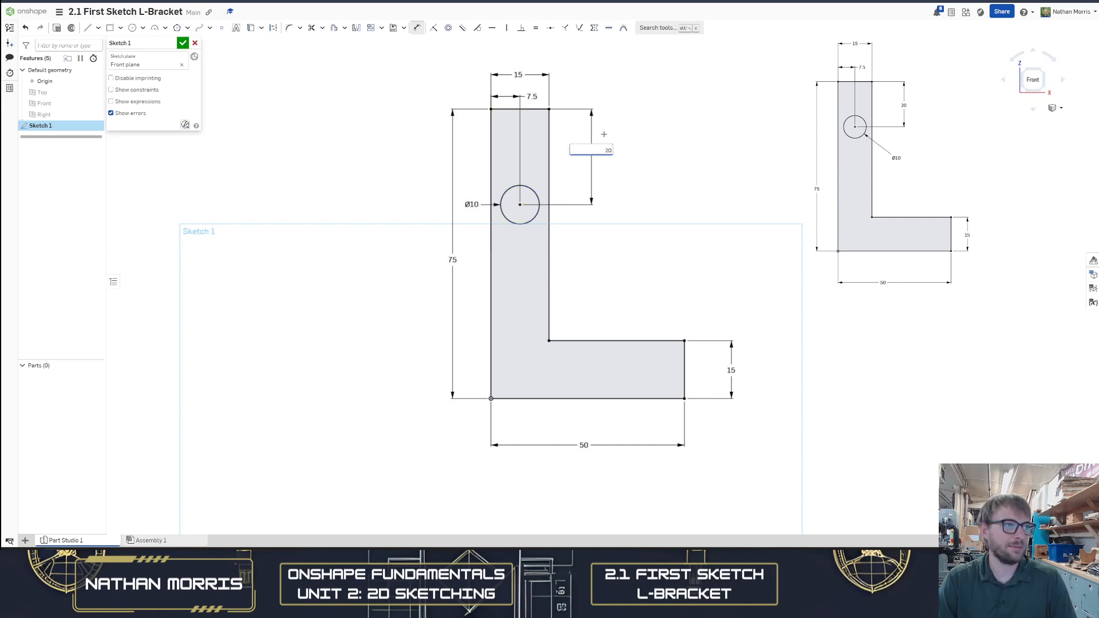
pyautogui.press('Return')
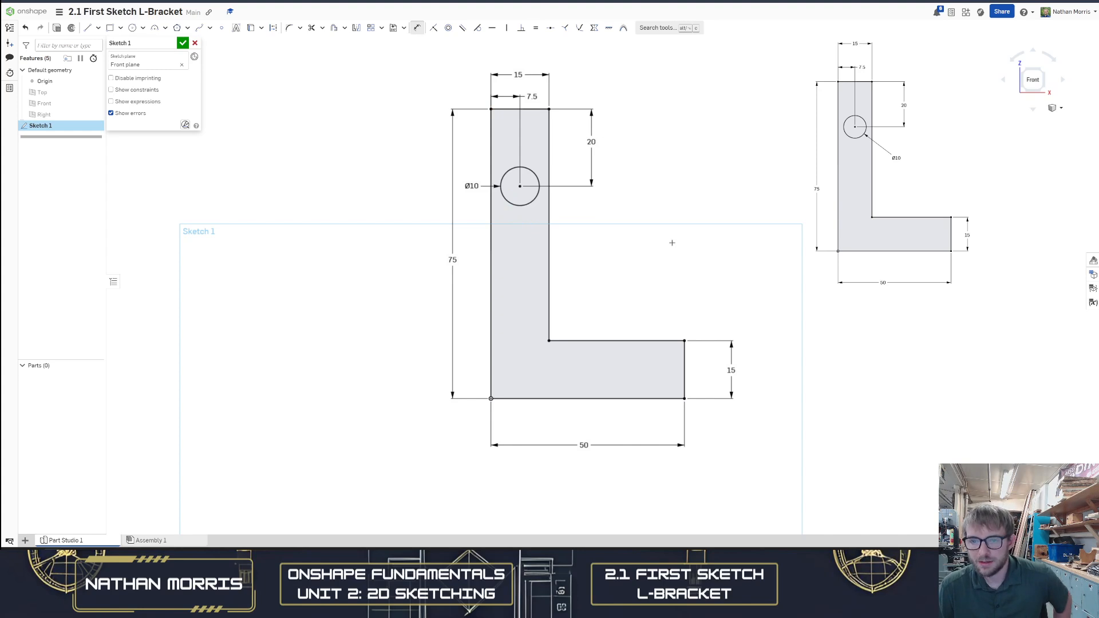
# Zoom around the sketch to compare its dimensions with the reference drawing
pyautogui.scroll(-1, 684, 162)
pyautogui.scroll(1, 681, 162)
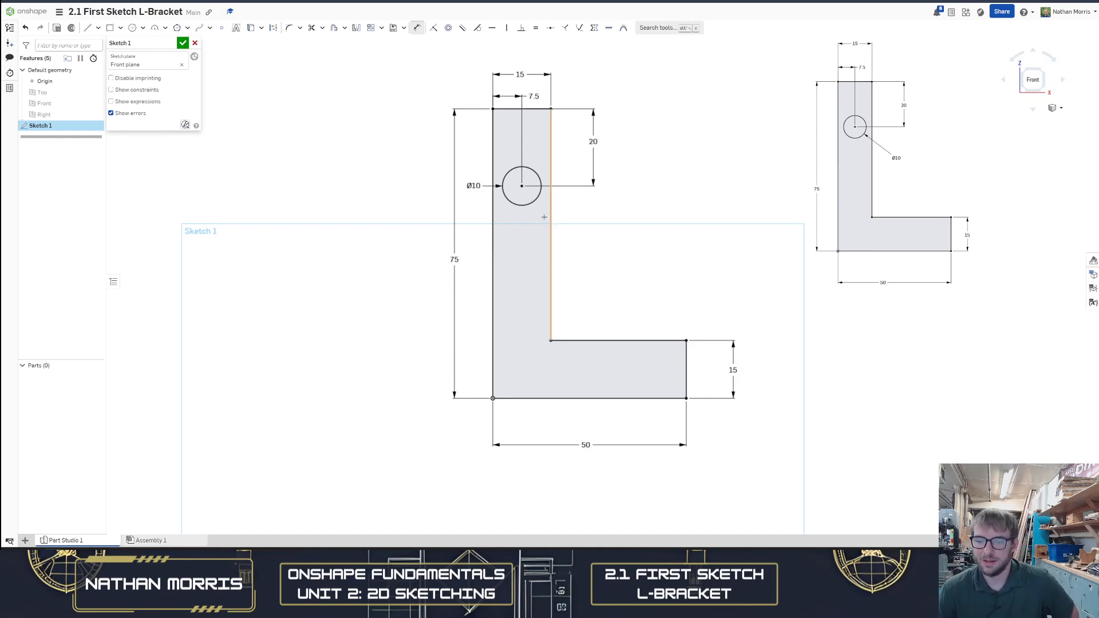
pyautogui.moveTo(755, 208)
pyautogui.mouseDown(button='middle')
pyautogui.moveTo(770, 209)
pyautogui.moveTo(755, 209)
pyautogui.mouseUp(button='middle')
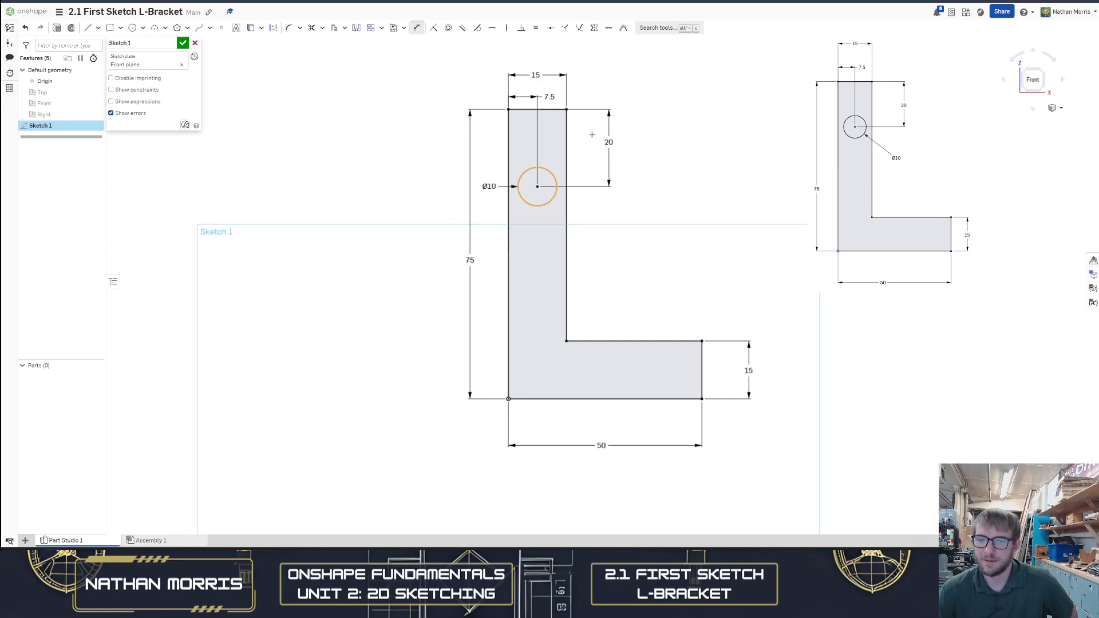
pyautogui.scroll(1, 638, 208)
pyautogui.scroll(-1, 614, 242)
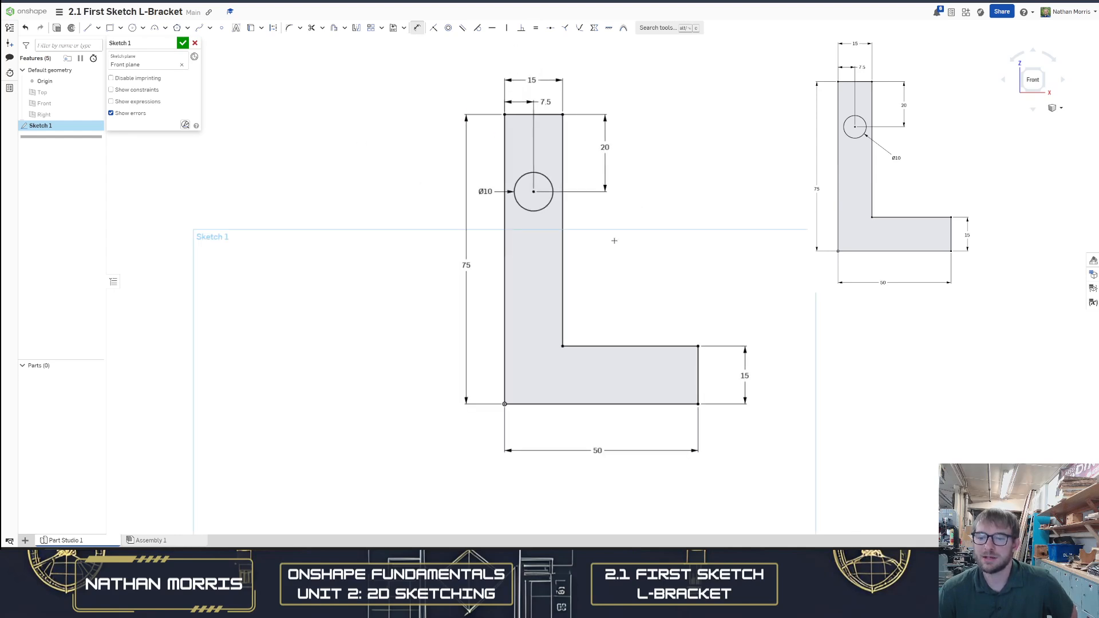
pyautogui.scroll(1, 658, 215)
pyautogui.scroll(-1, 625, 202)
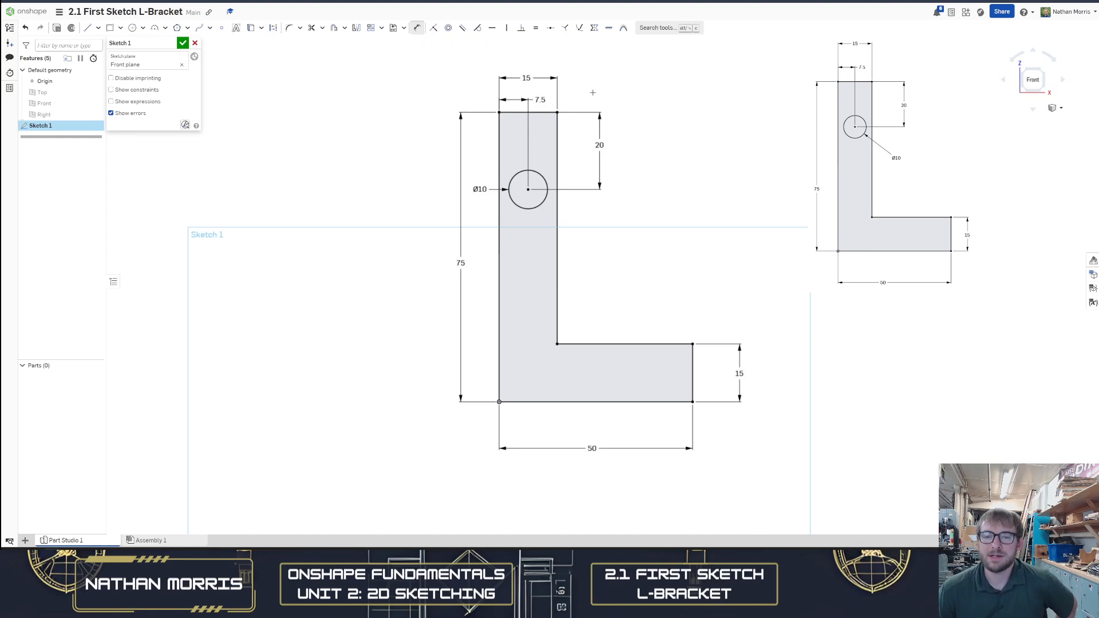
pyautogui.scroll(-1, 704, 189)
pyautogui.scroll(1, 705, 188)
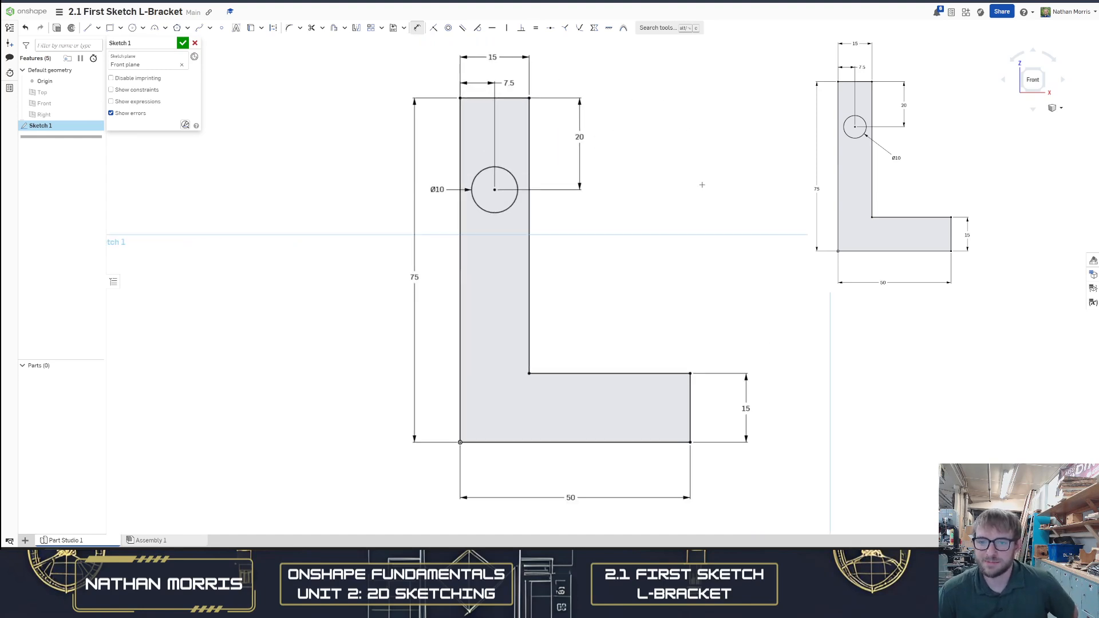
# Accept Sketch 1 to finish and close the sketch
pyautogui.moveTo(699, 161); pyautogui.dragTo(690, 164, button='right')
pyautogui.press('n')
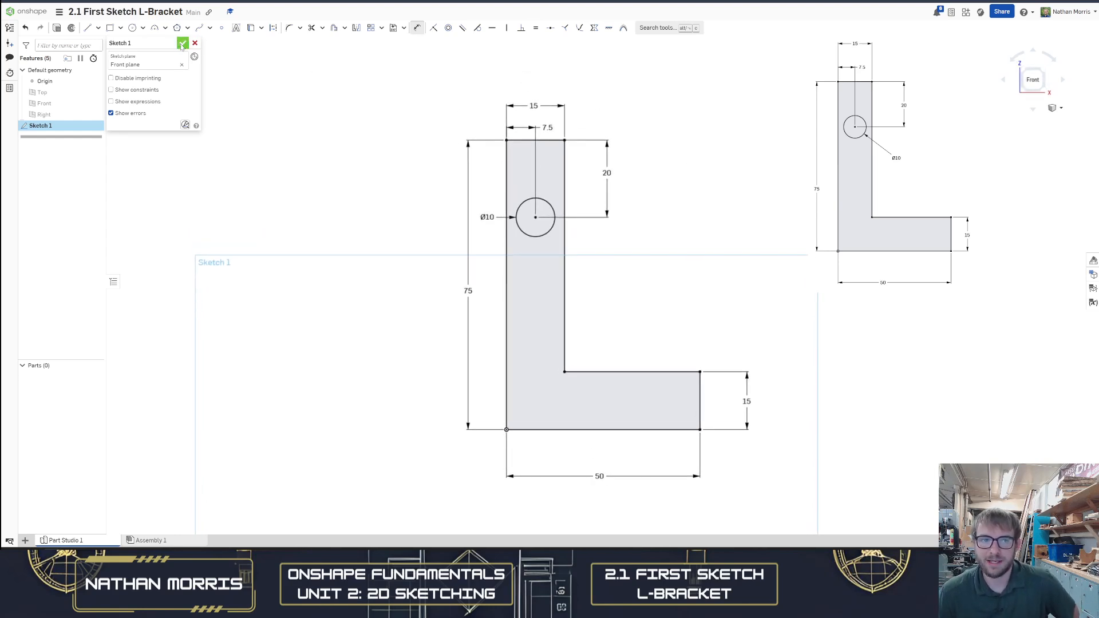
pyautogui.click(182, 44)
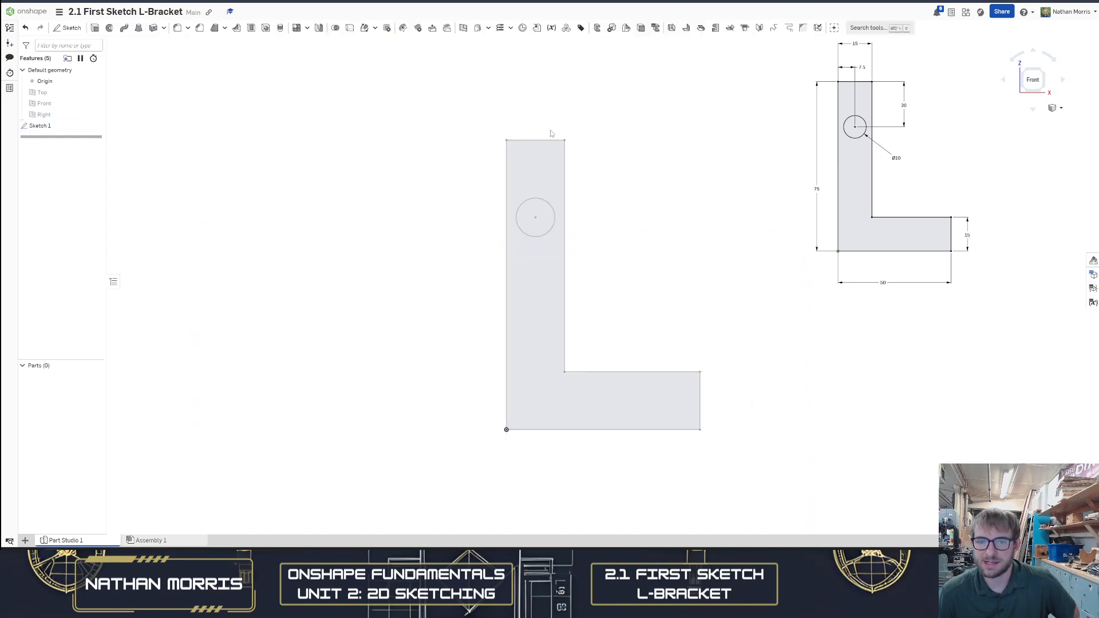